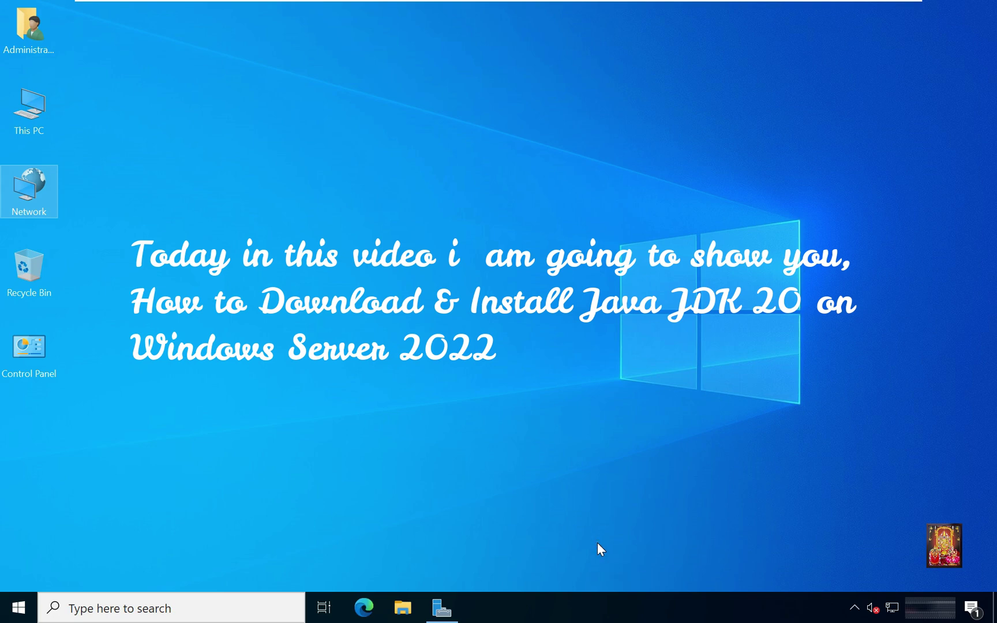
Launch Microsoft Edge from the taskbar to a new tab page.
{"action": "left_click", "coordinate": [364, 607]}
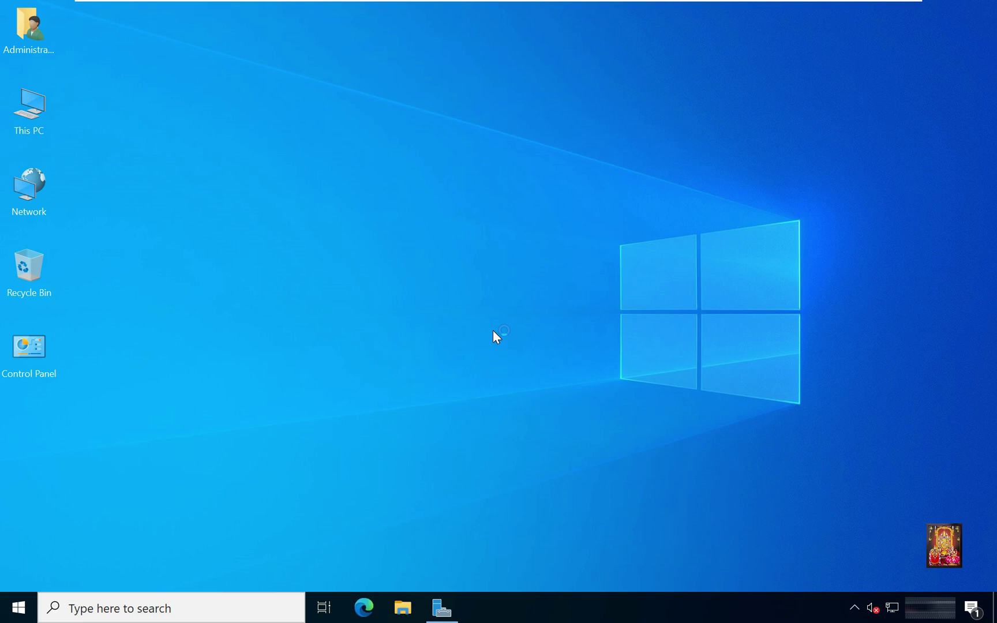
{"action": "left_click", "coordinate": [445, 398]}
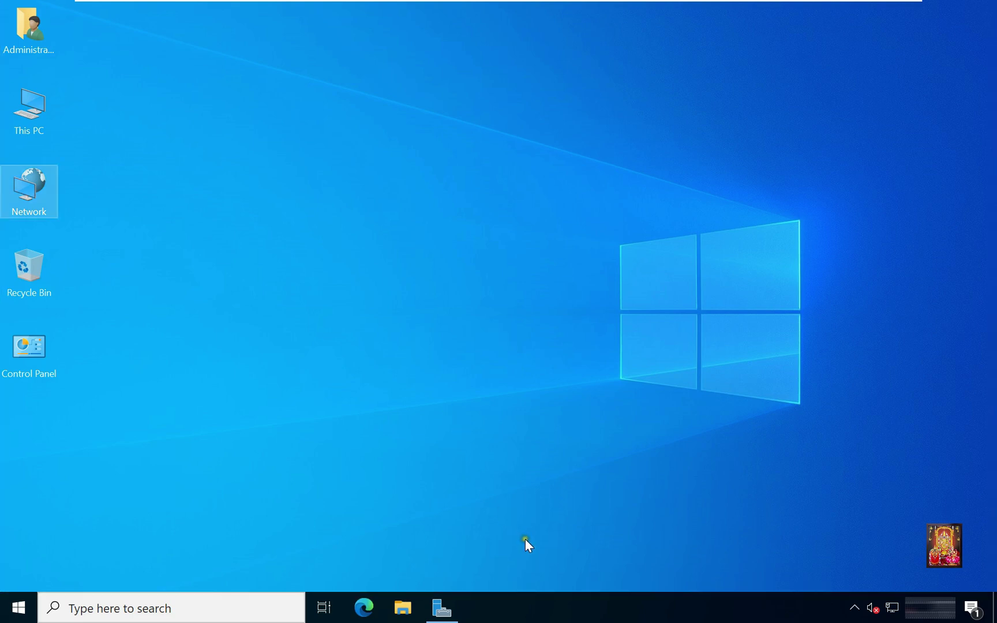
Go to google.com, dismiss the sign-in prompt and search "download java jdk".
{"action": "left_click", "coordinate": [364, 607]}
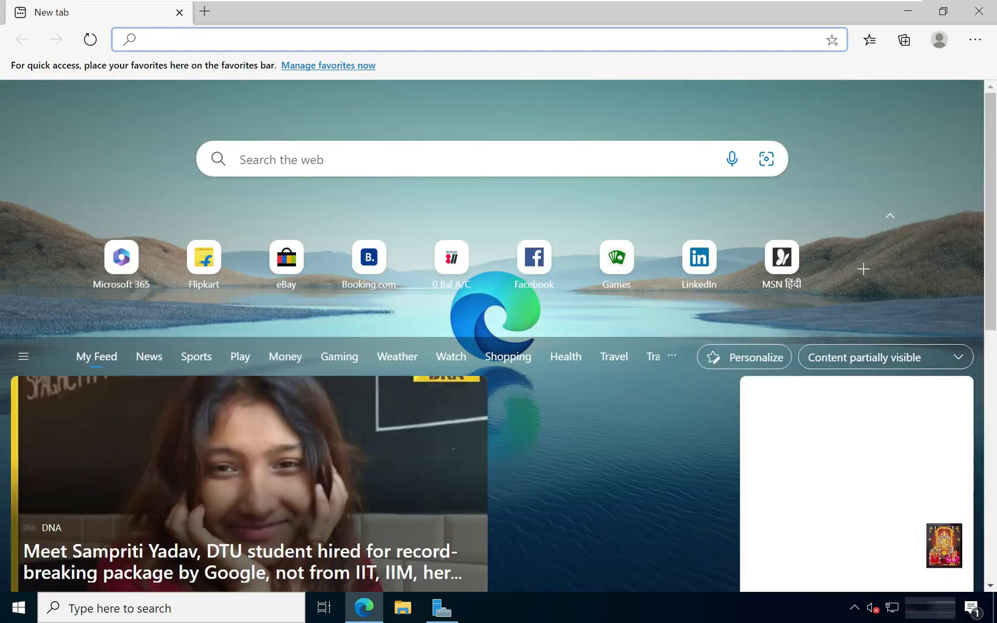
{"action": "type", "text": "google.com"}
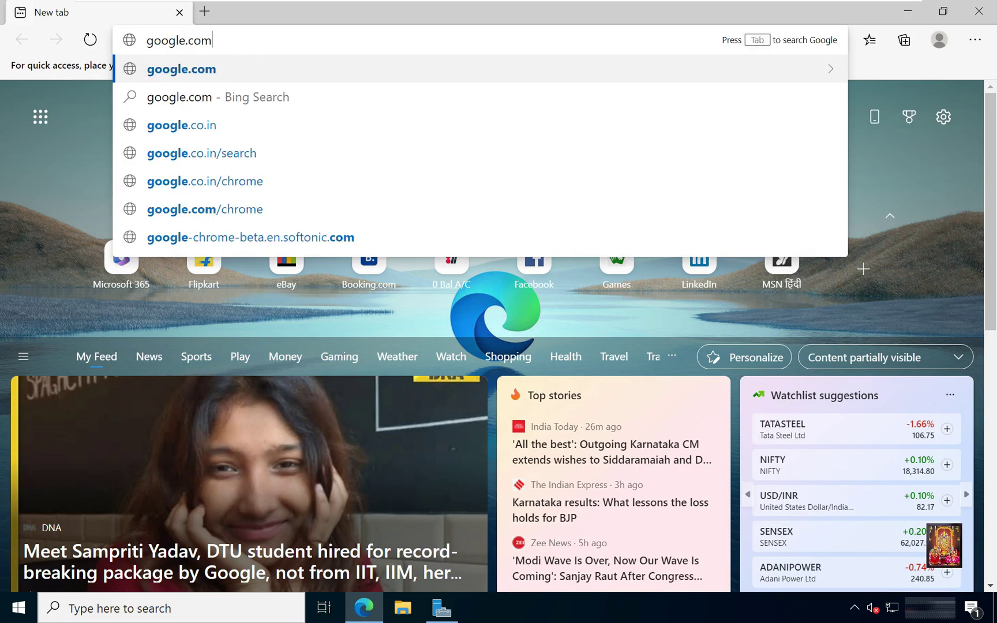
{"action": "key", "text": "Return"}
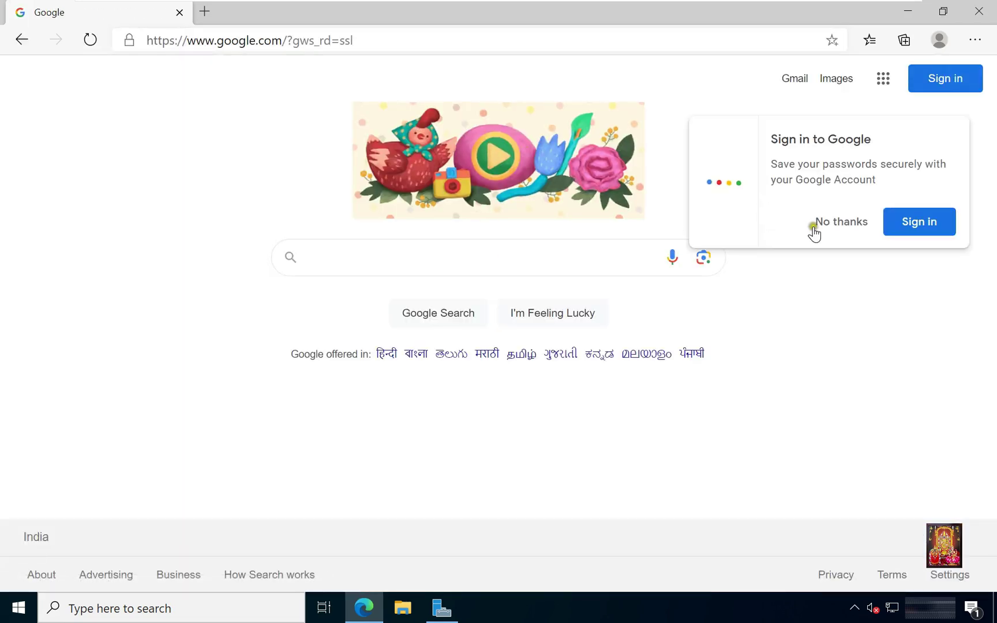
{"action": "left_click", "coordinate": [814, 231]}
{"action": "left_click", "coordinate": [370, 261]}
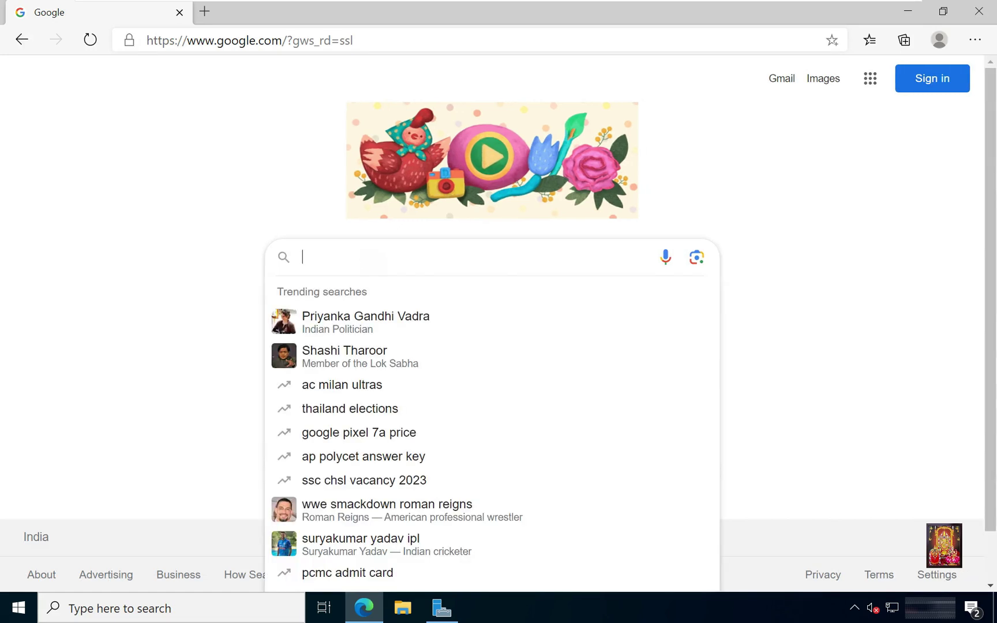
{"action": "type", "text": "download "}
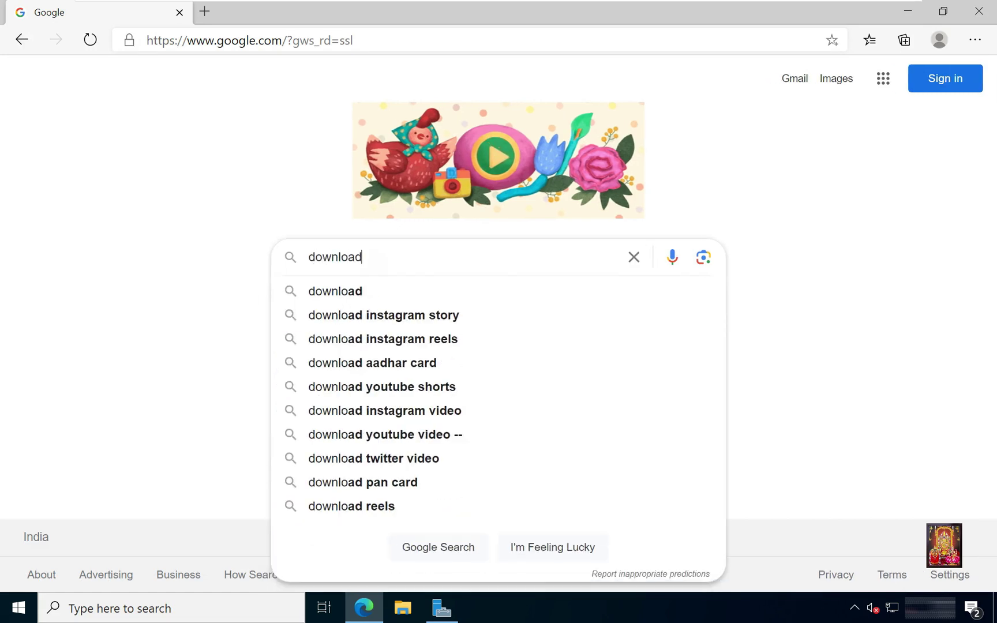
{"action": "type", "text": "java"}
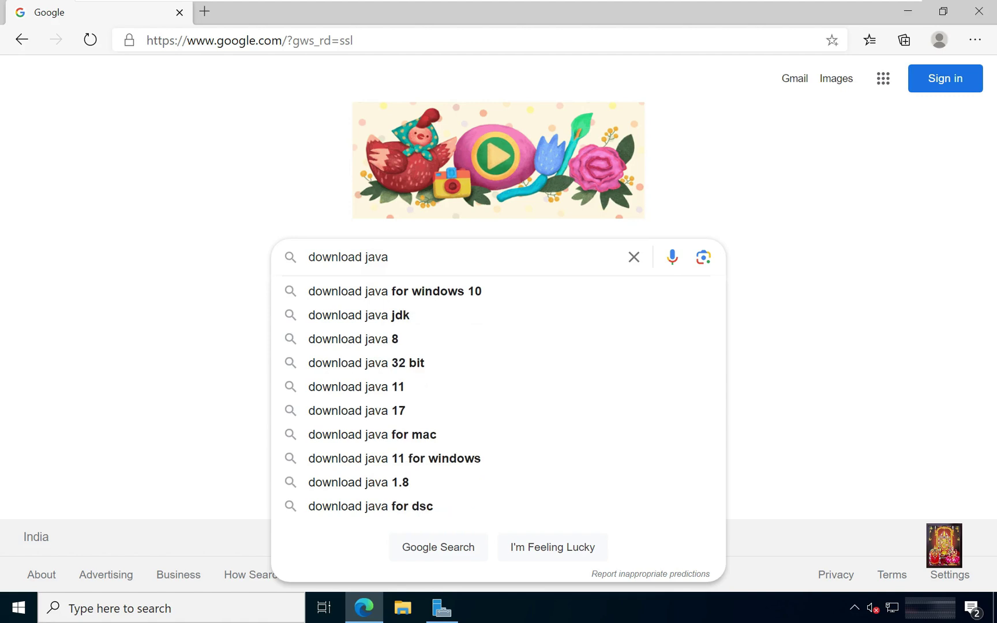
{"action": "type", "text": " jdk"}
{"action": "key", "text": "Return"}
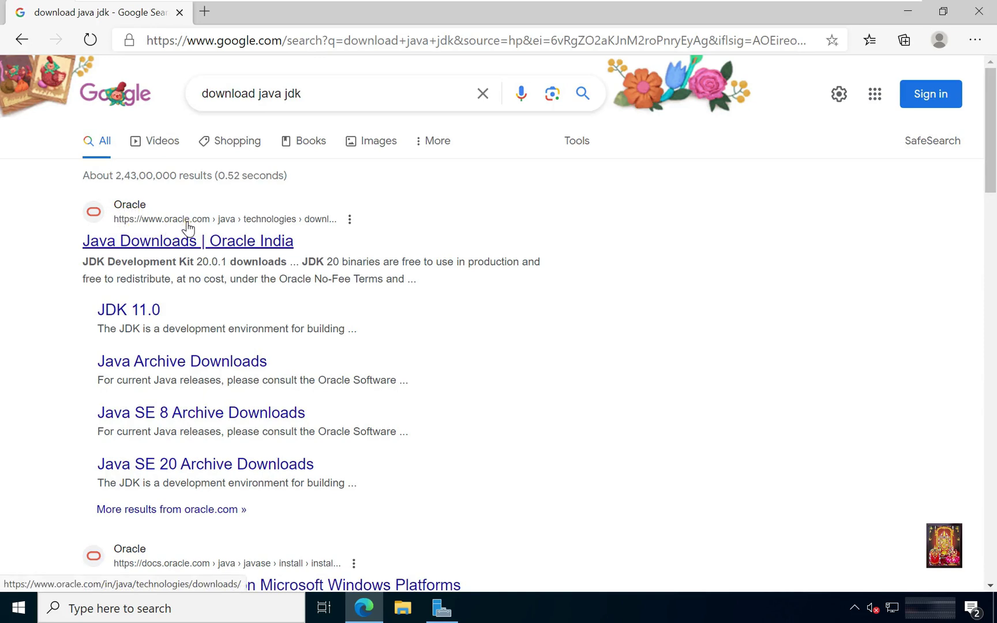
From Oracle's Java Downloads result, download the JDK 20 Windows x64 installer (.exe).
{"action": "left_click", "coordinate": [154, 246]}
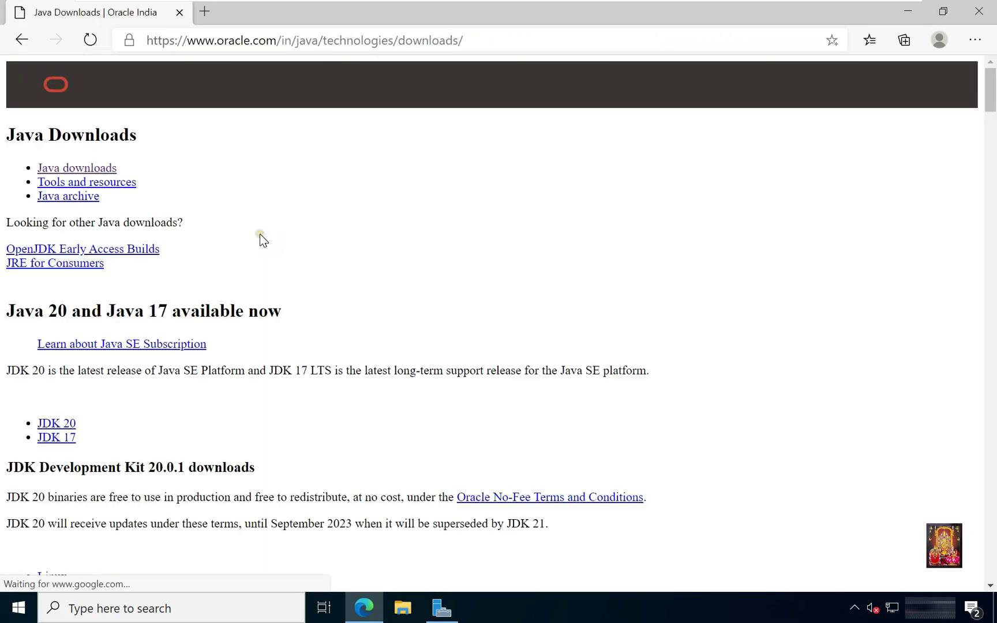
{"action": "scroll", "coordinate": [398, 378], "scroll_direction": "down", "scroll_amount": 2}
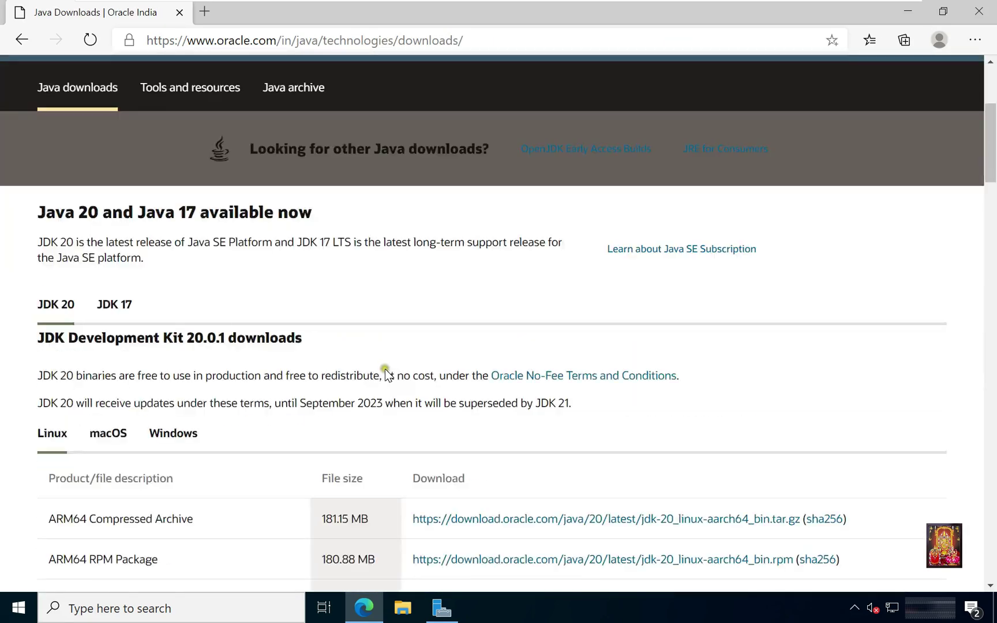
{"action": "scroll", "coordinate": [373, 355], "scroll_direction": "down", "scroll_amount": 3}
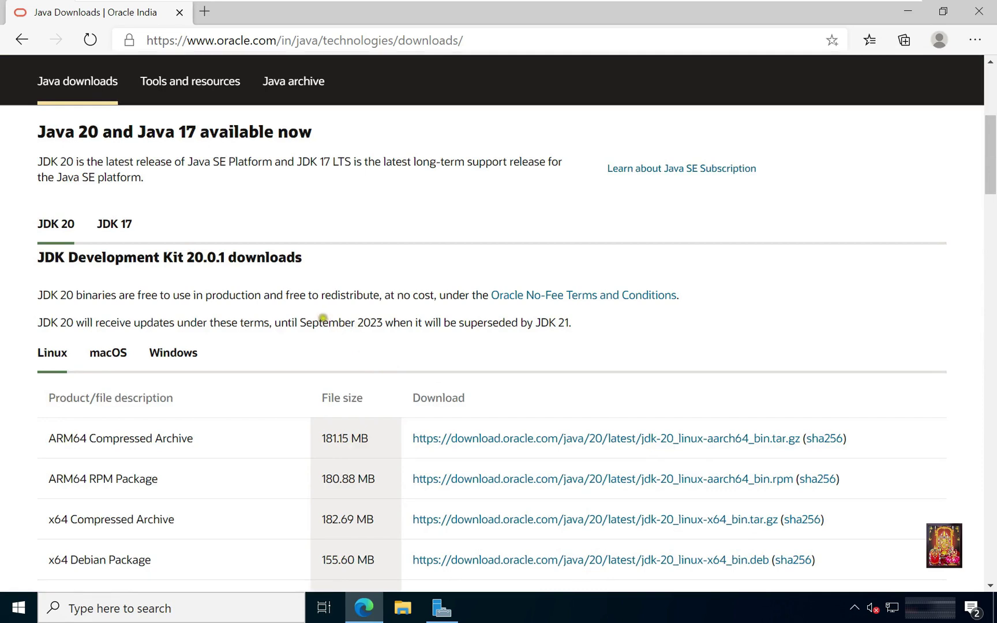
{"action": "left_click", "coordinate": [60, 233]}
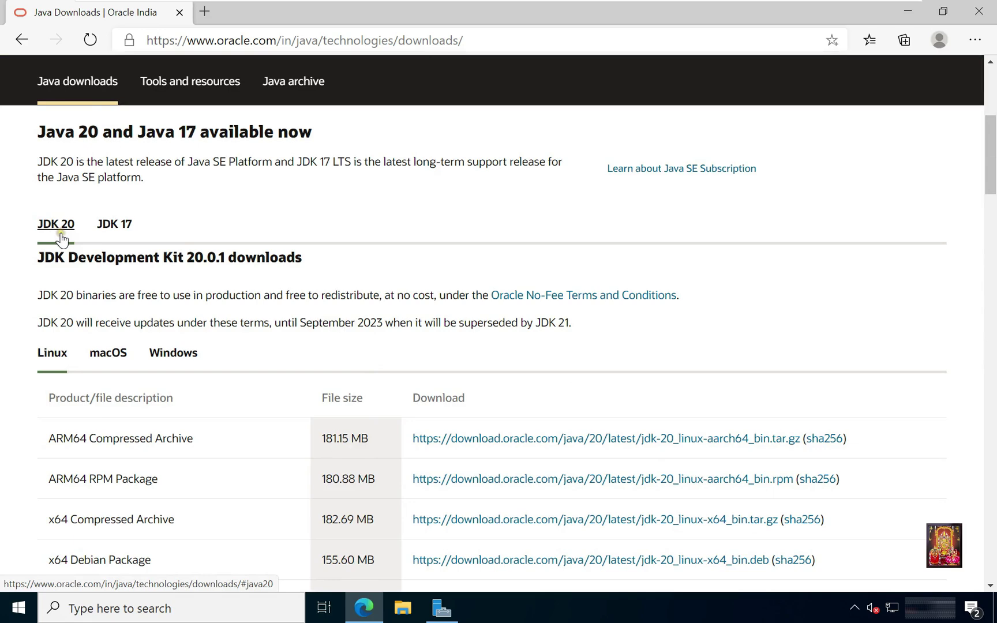
{"action": "left_click", "coordinate": [173, 362]}
{"action": "scroll", "coordinate": [263, 385], "scroll_direction": "down", "scroll_amount": 2}
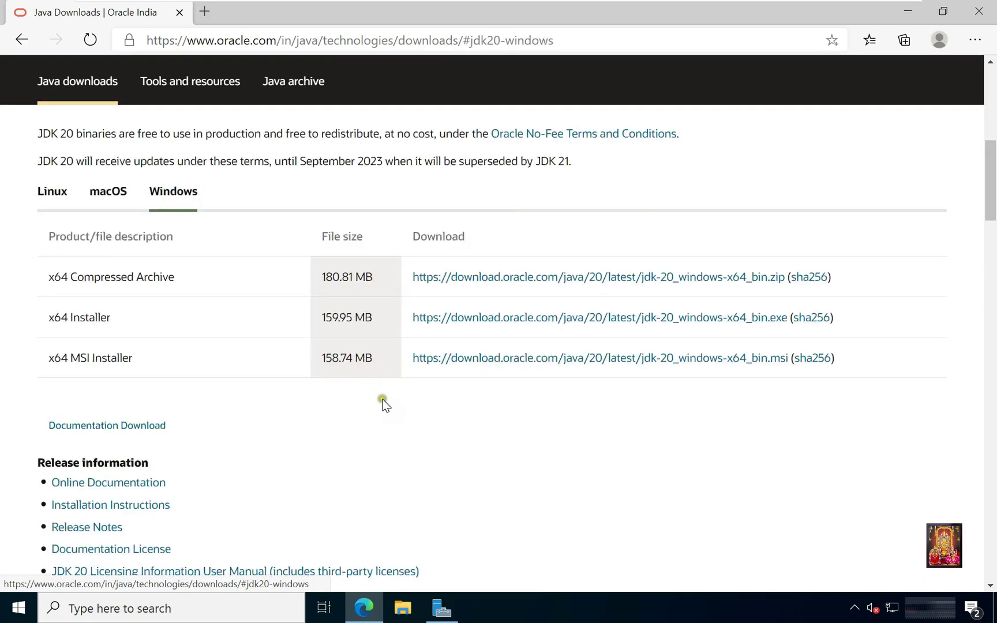
{"action": "left_click", "coordinate": [418, 319]}
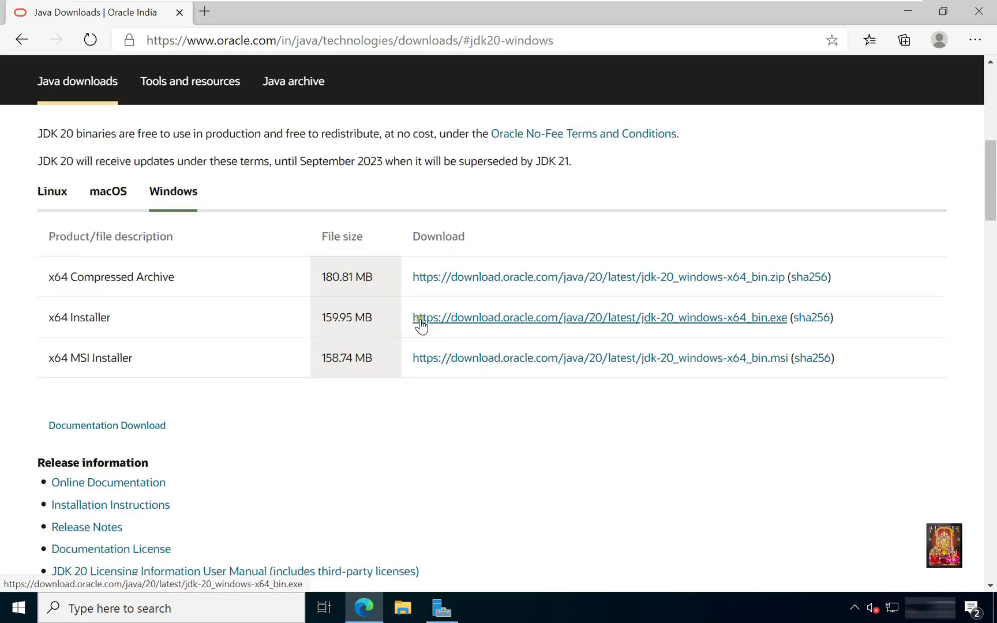
{"action": "left_click", "coordinate": [484, 319]}
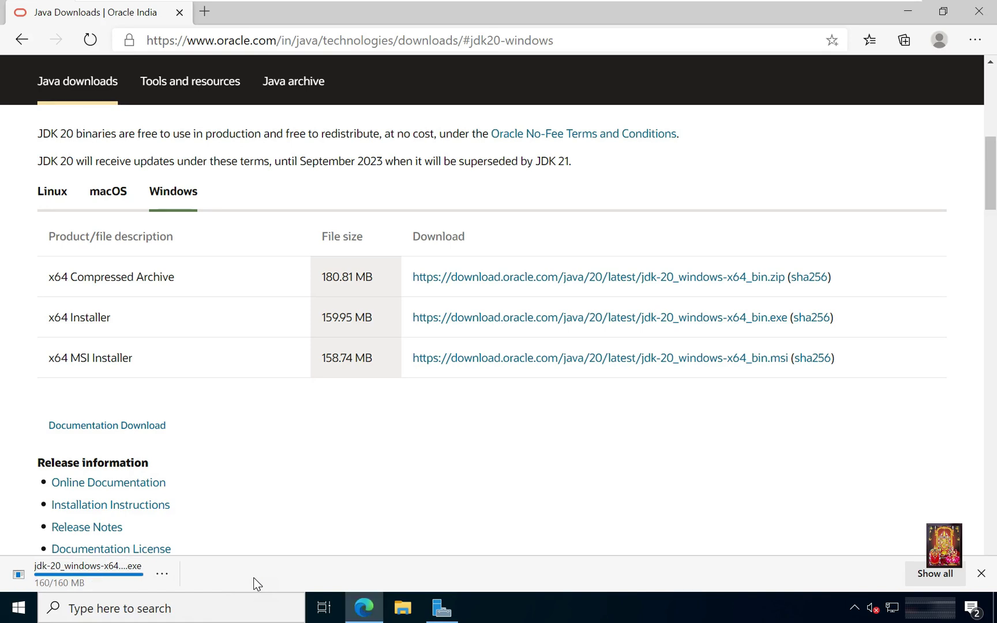
{"action": "left_click", "coordinate": [81, 581]}
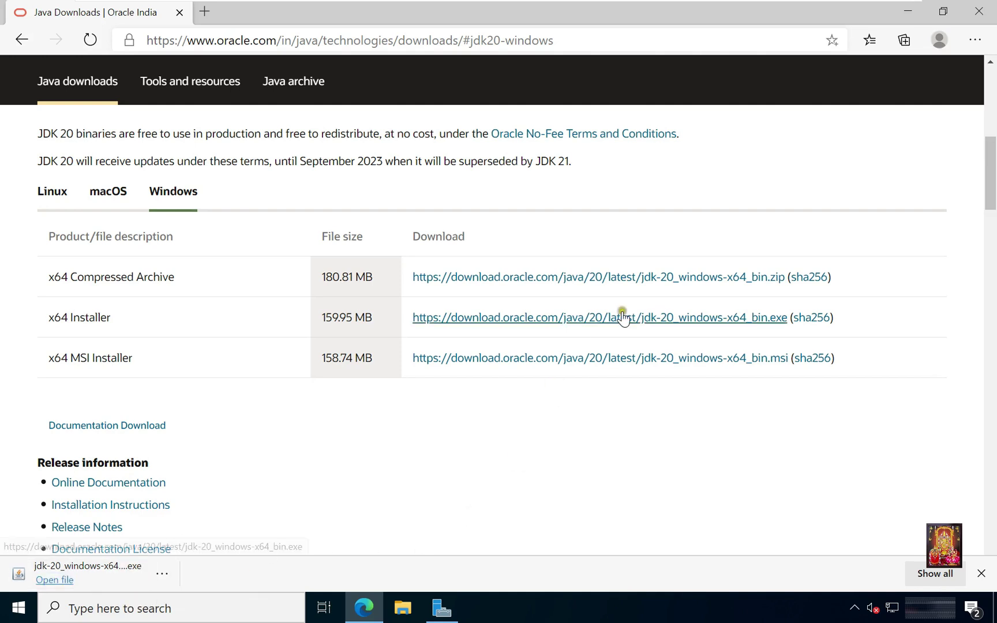
Close Edge and run jdk-20_windows-x64_bin from This PC's Downloads folder.
{"action": "left_click", "coordinate": [980, 11]}
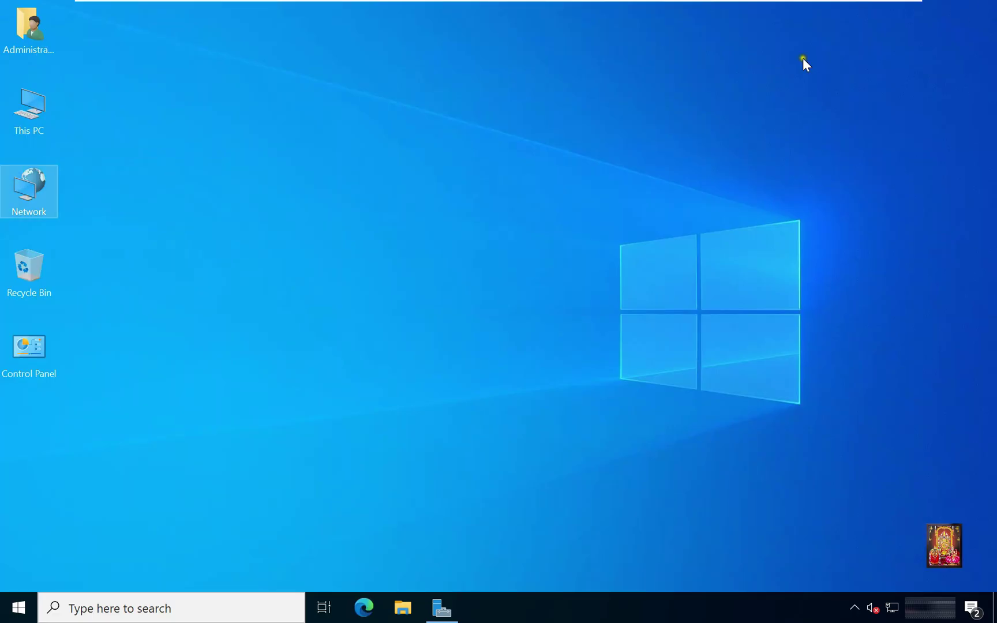
{"action": "double_click", "coordinate": [37, 111]}
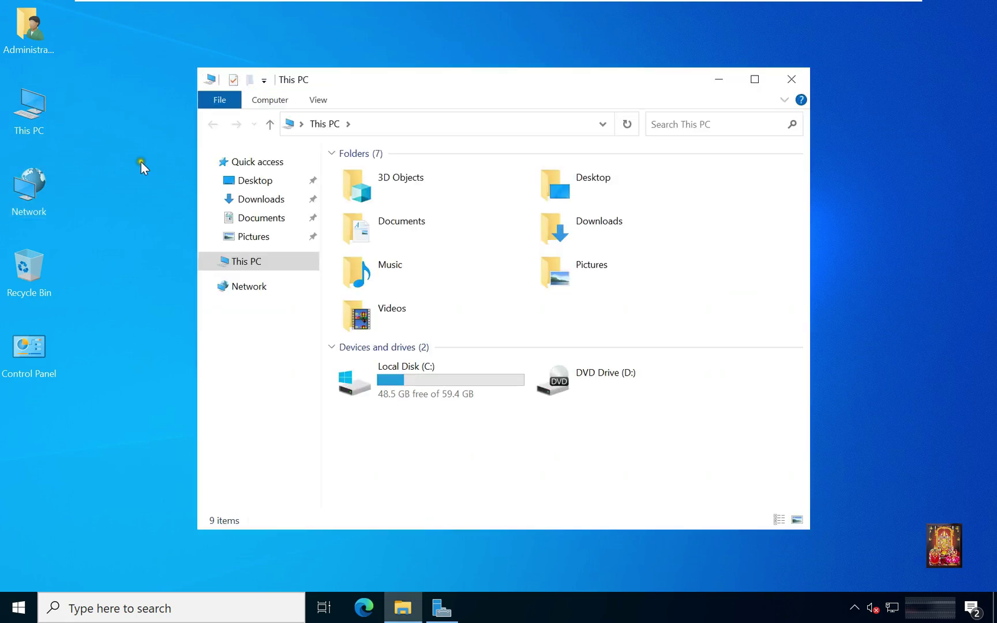
{"action": "left_click", "coordinate": [265, 199]}
{"action": "left_click", "coordinate": [424, 199]}
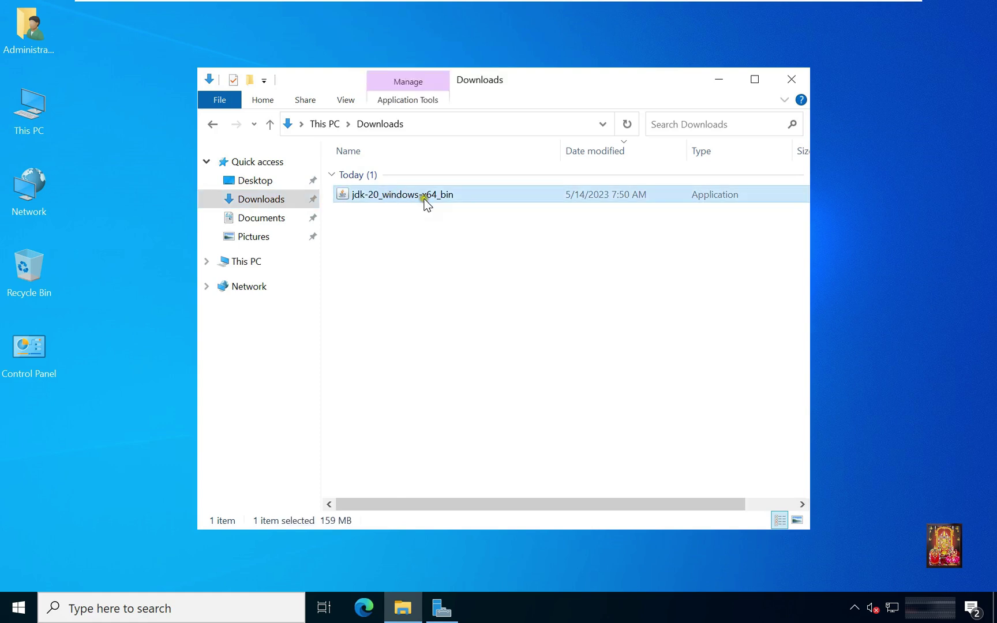
{"action": "mouse_move", "coordinate": [450, 201]}
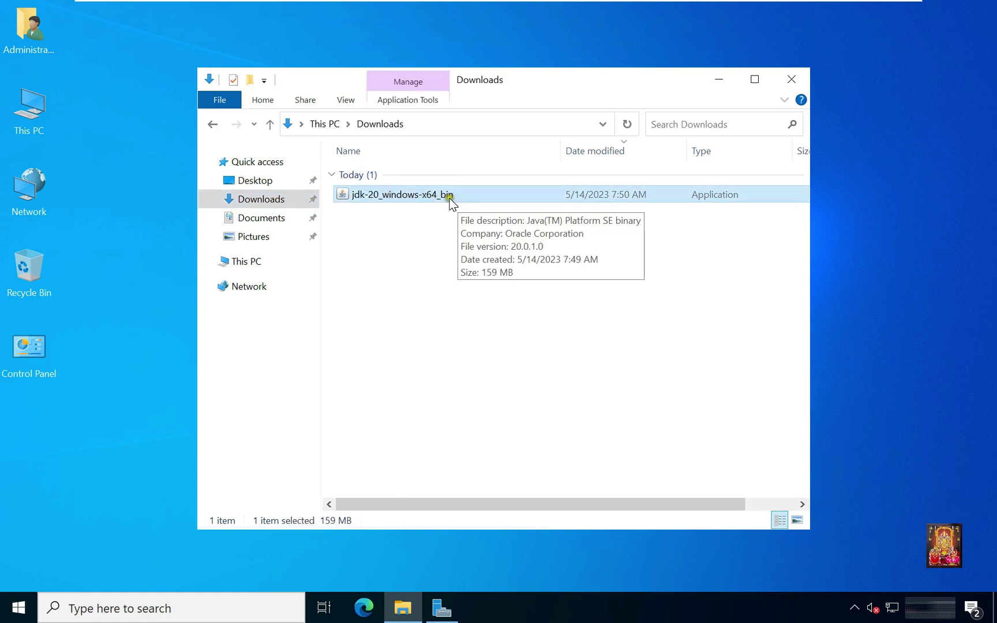
{"action": "right_click", "coordinate": [450, 200]}
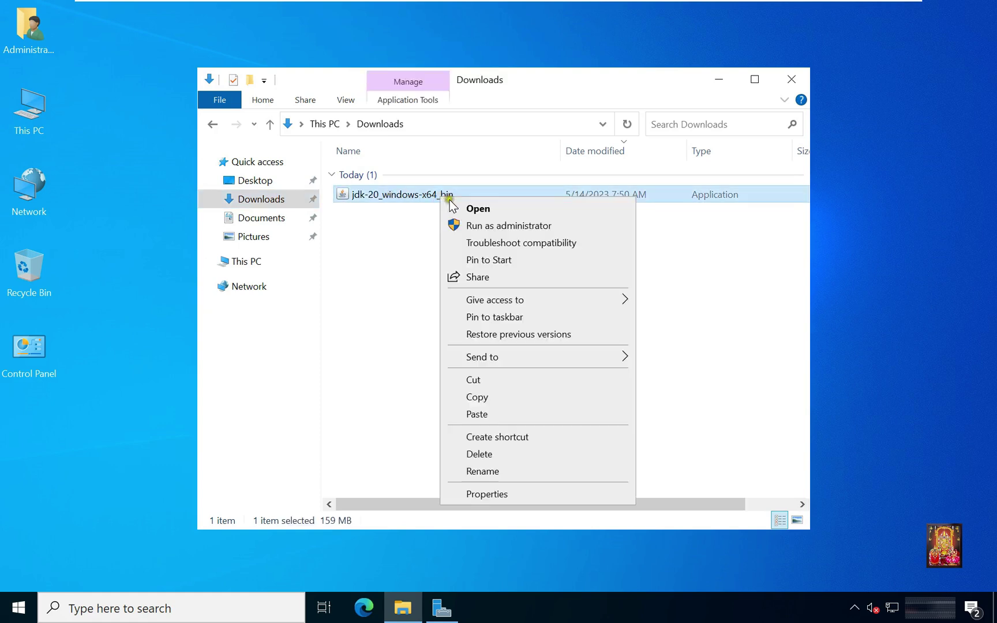
{"action": "left_click", "coordinate": [473, 209]}
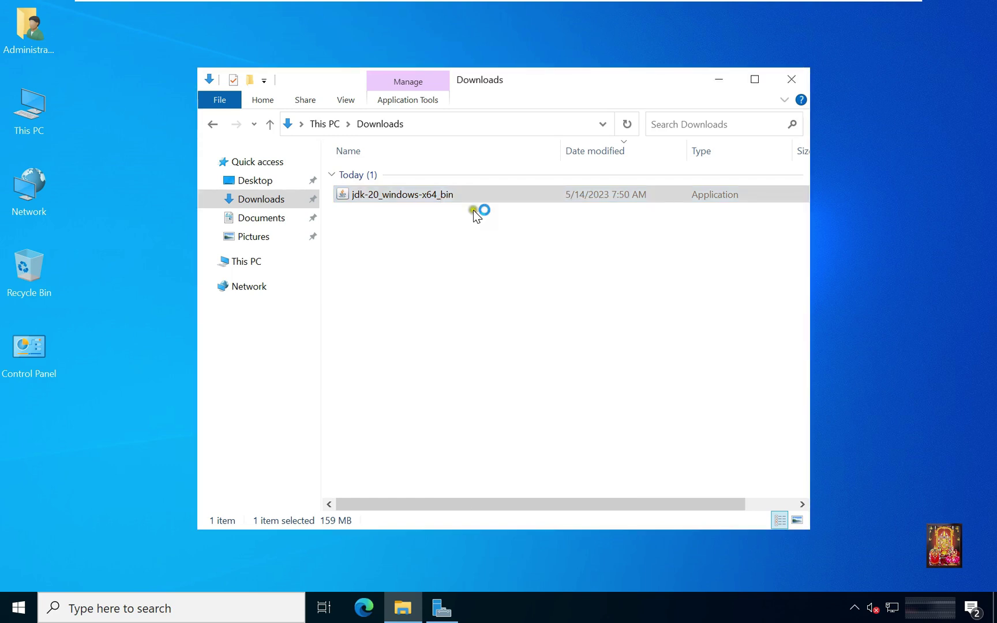
Step through the JDK 20.0.1 setup with the default C:\Program Files\Java\jdk-20\ folder and close it.
{"action": "left_click", "coordinate": [793, 80]}
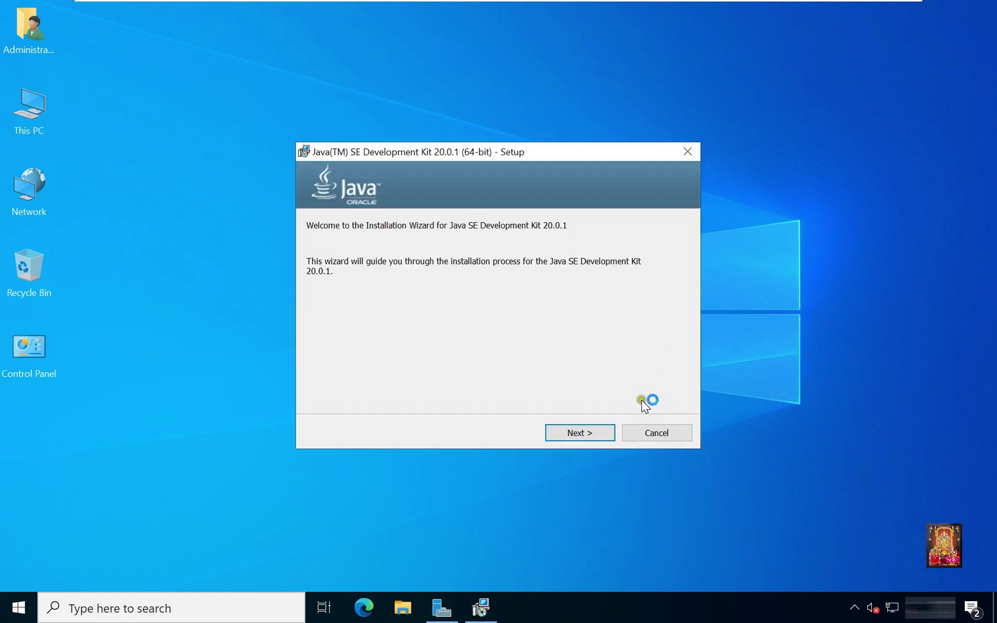
{"action": "left_click", "coordinate": [580, 434]}
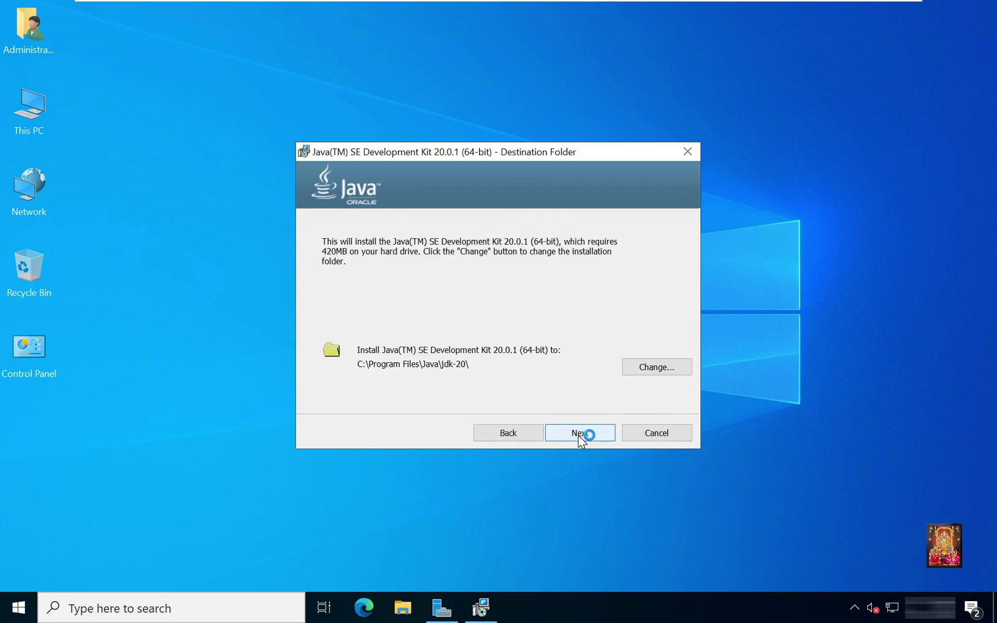
{"action": "left_click", "coordinate": [580, 434]}
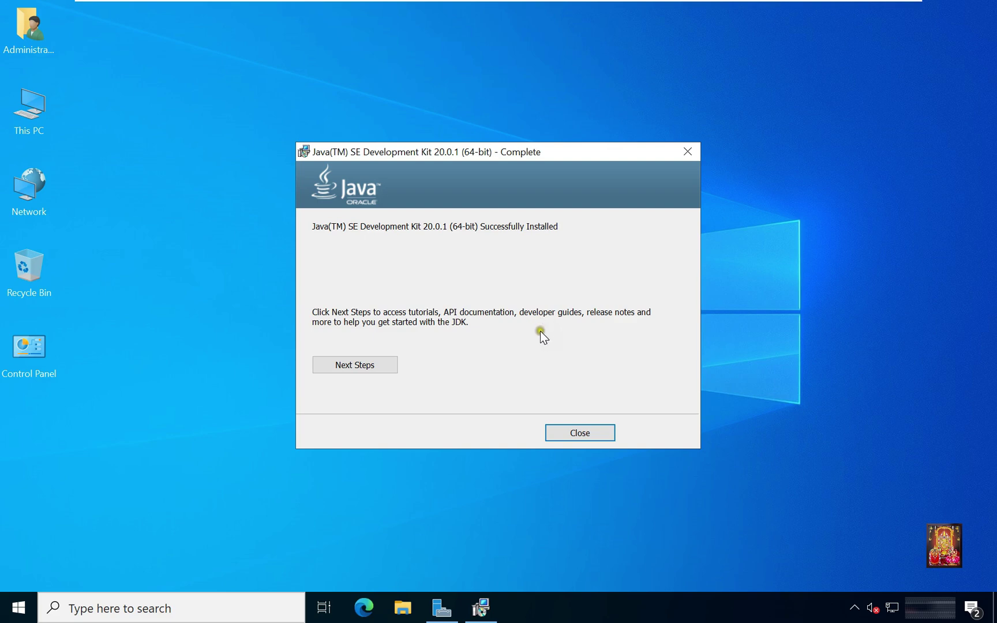
{"action": "left_click", "coordinate": [581, 433]}
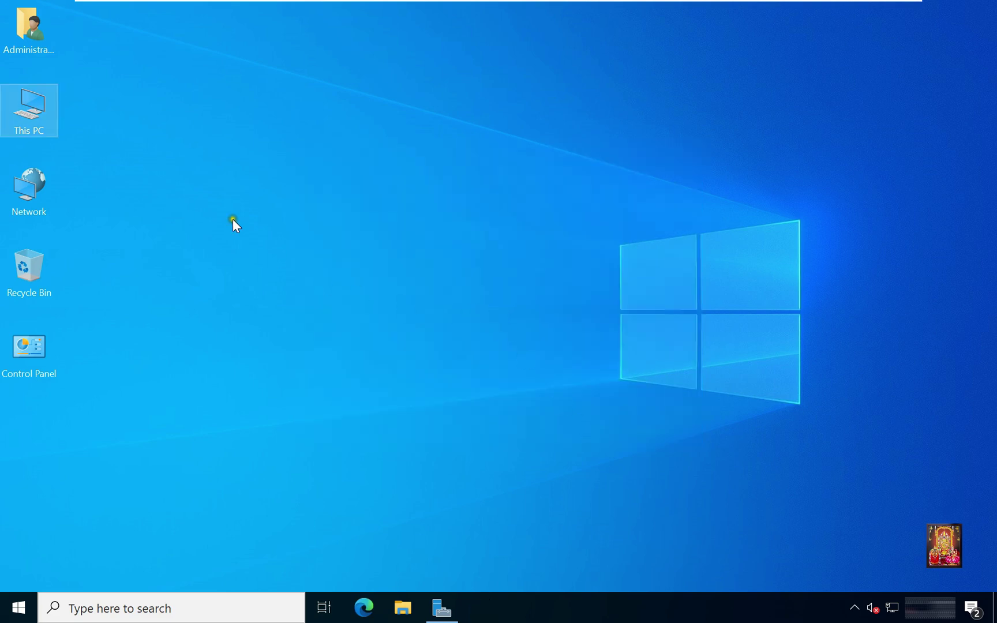
Browse from This PC into C:\Program Files\Java\jdk-20\bin.
{"action": "double_click", "coordinate": [39, 110]}
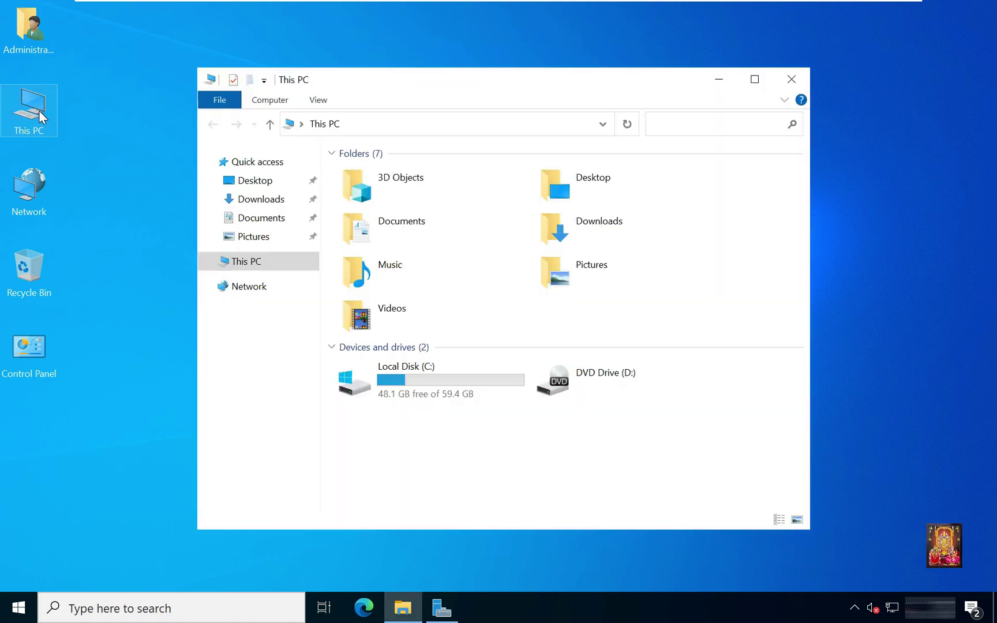
{"action": "double_click", "coordinate": [424, 385]}
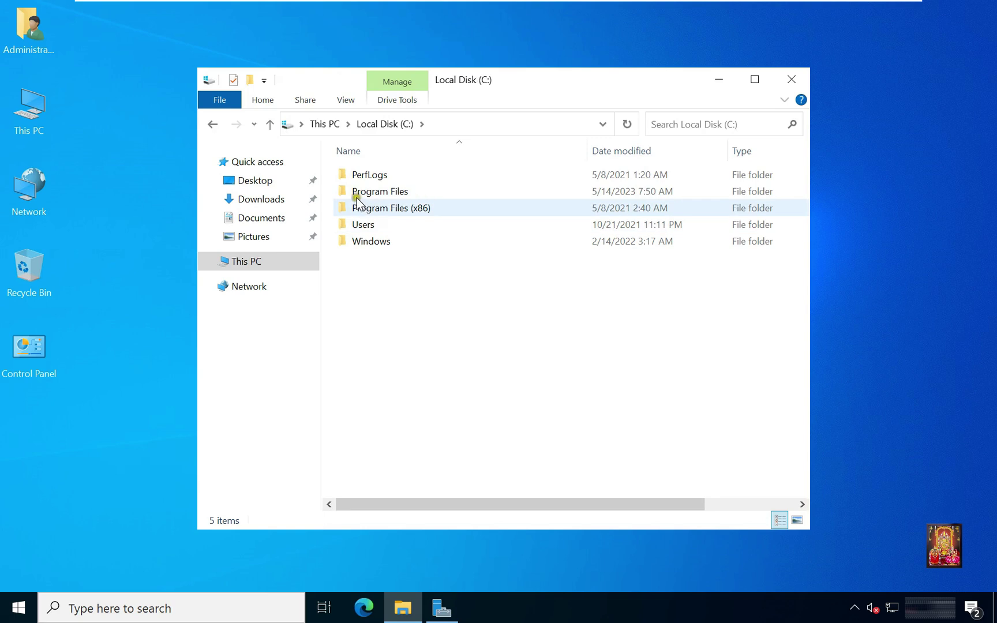
{"action": "left_click", "coordinate": [393, 197]}
{"action": "double_click", "coordinate": [393, 197]}
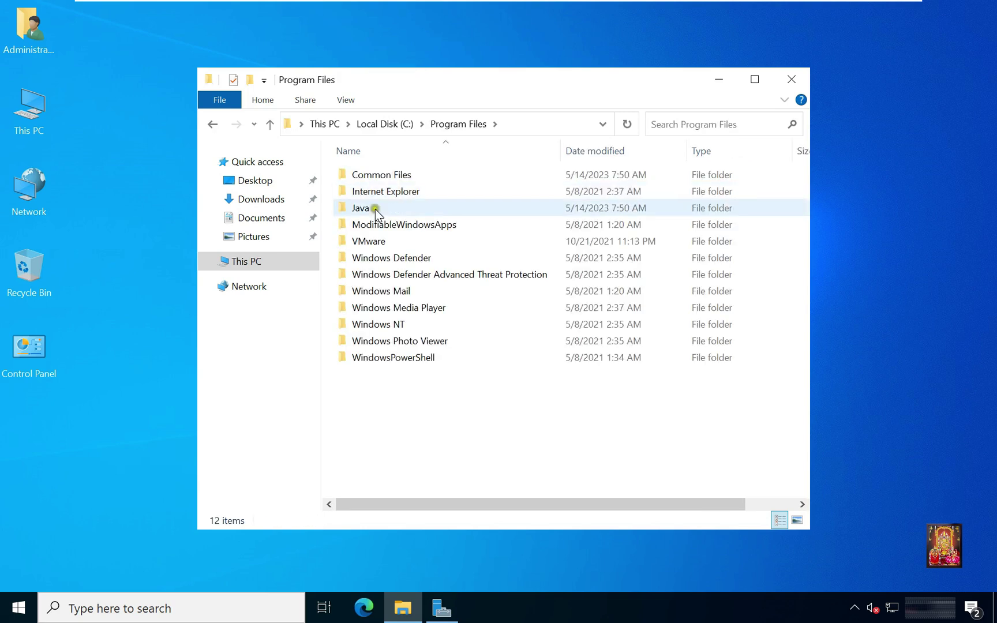
{"action": "double_click", "coordinate": [360, 210]}
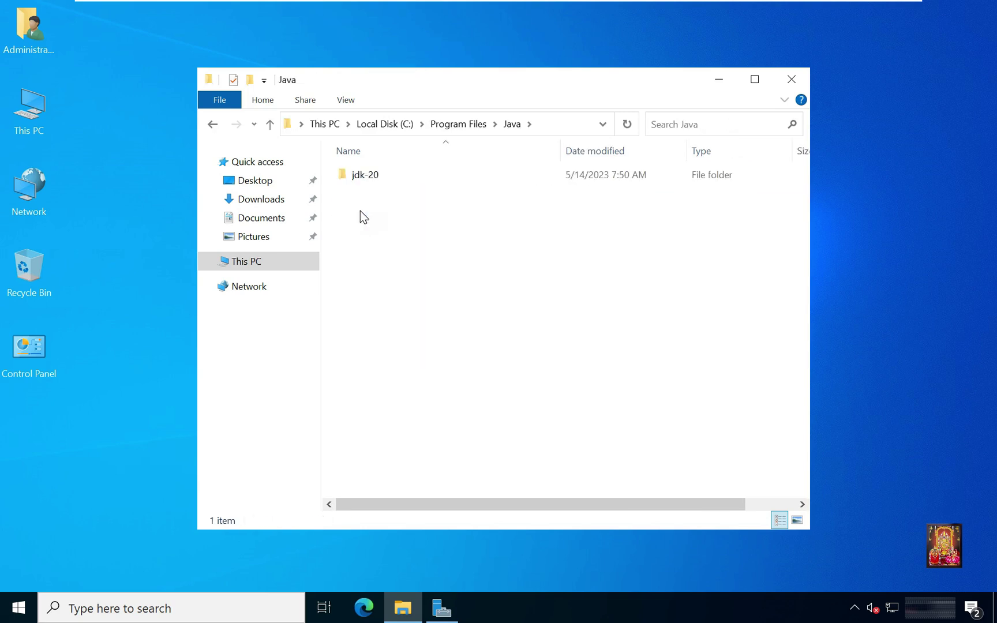
{"action": "double_click", "coordinate": [359, 176]}
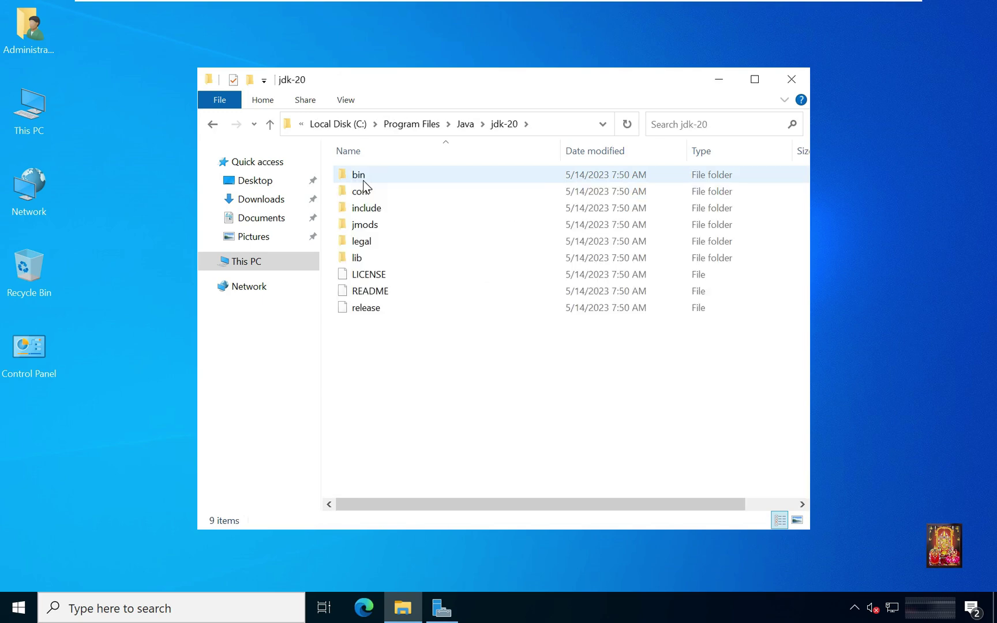
{"action": "double_click", "coordinate": [359, 176]}
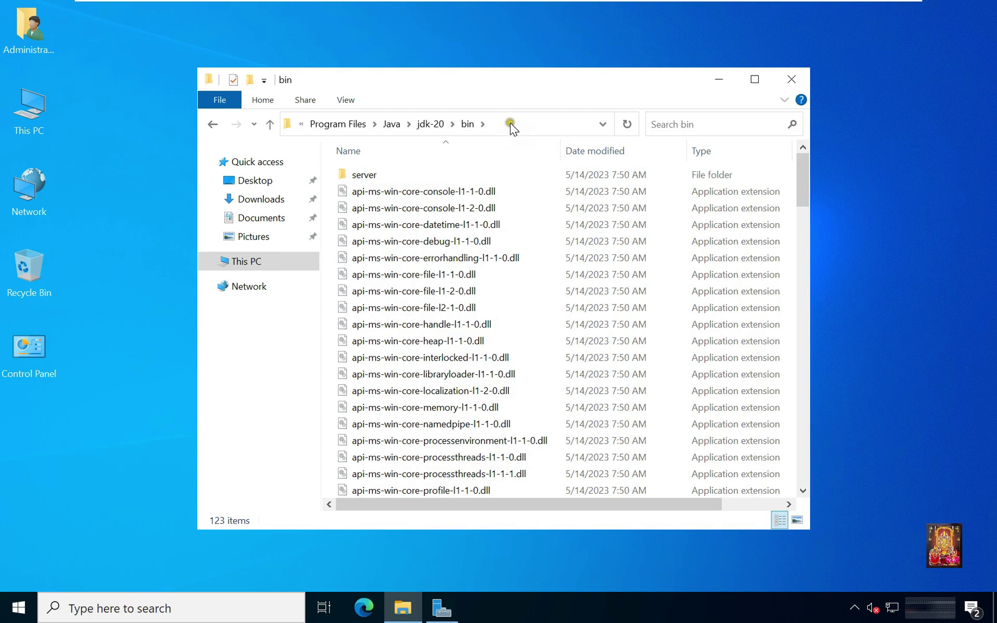
Copy the bin folder's full path from the address bar and close File Explorer.
{"action": "left_click", "coordinate": [510, 125]}
{"action": "right_click", "coordinate": [420, 123]}
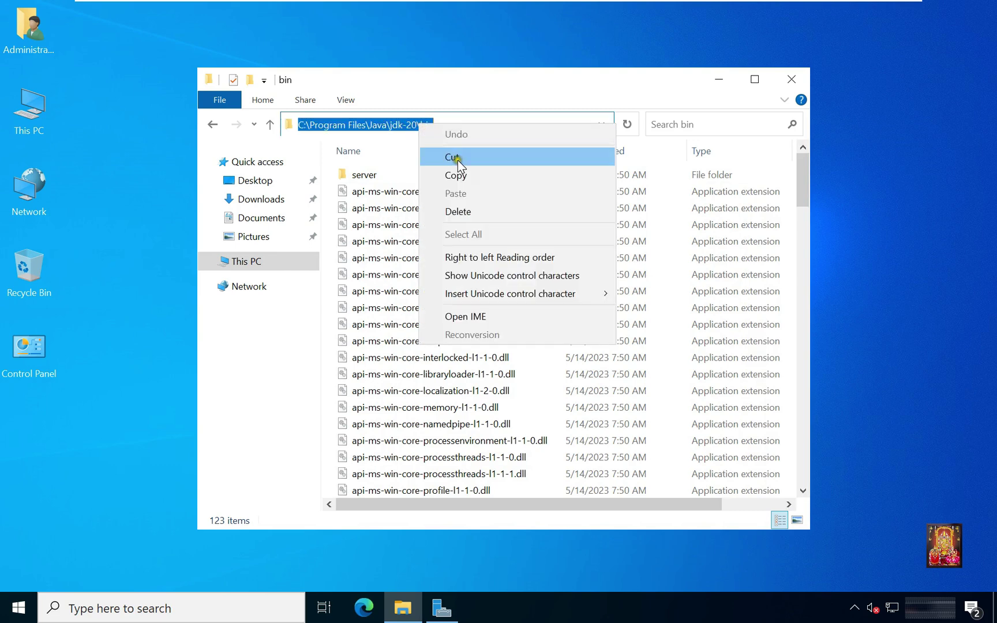
{"action": "left_click", "coordinate": [466, 175]}
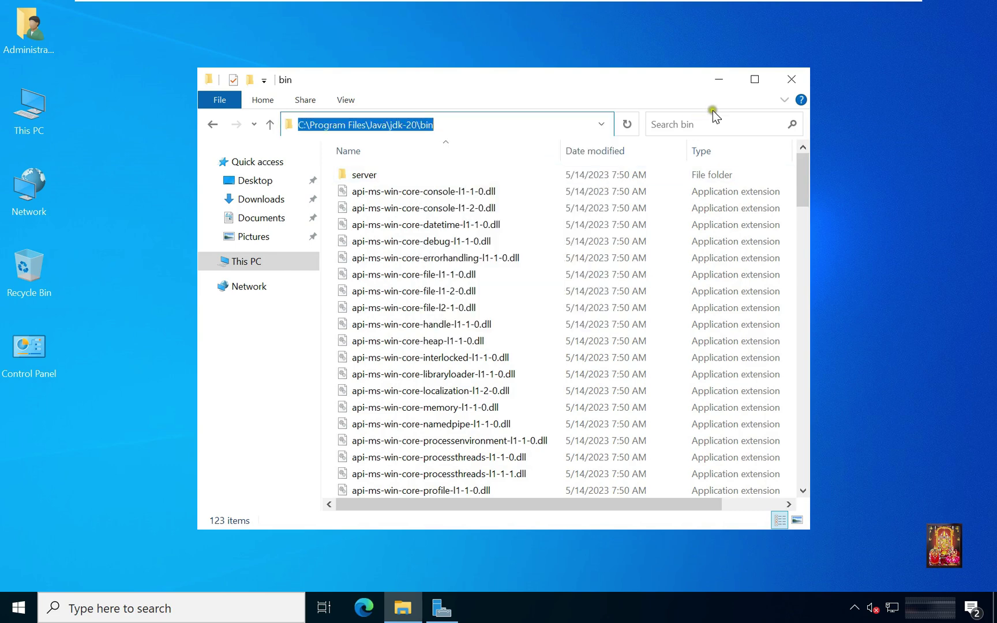
{"action": "left_click", "coordinate": [793, 80]}
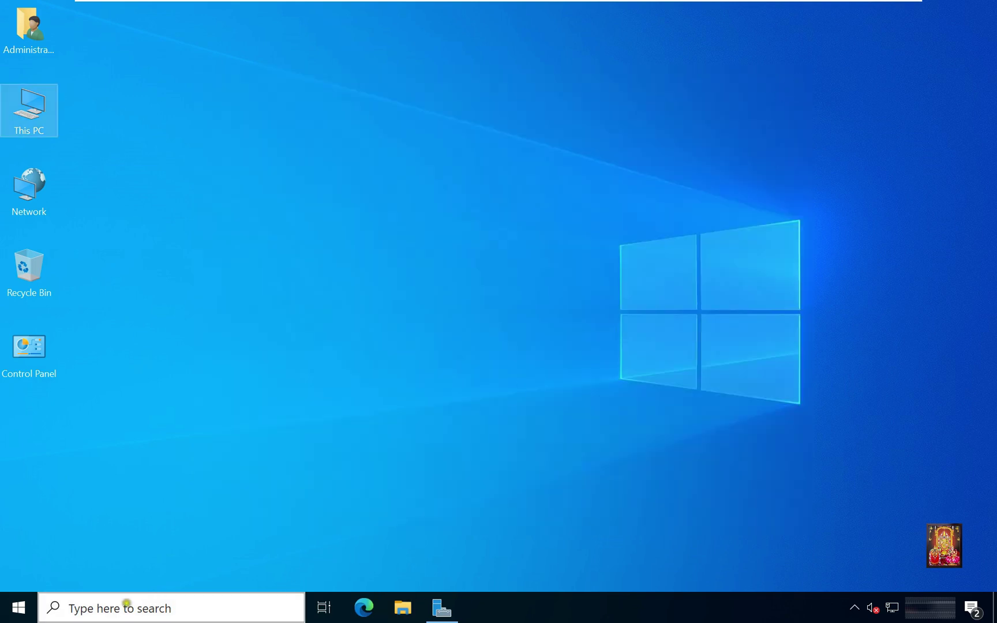
Search 'environment', reach Environment Variables in System Properties and select the system Path variable.
{"action": "left_click", "coordinate": [123, 609]}
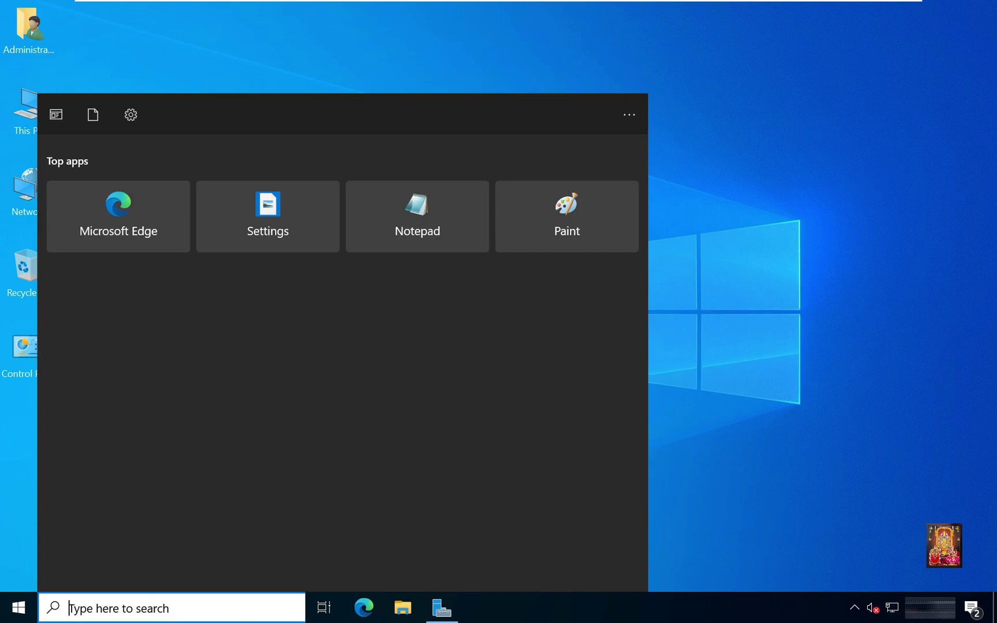
{"action": "type", "text": "en"}
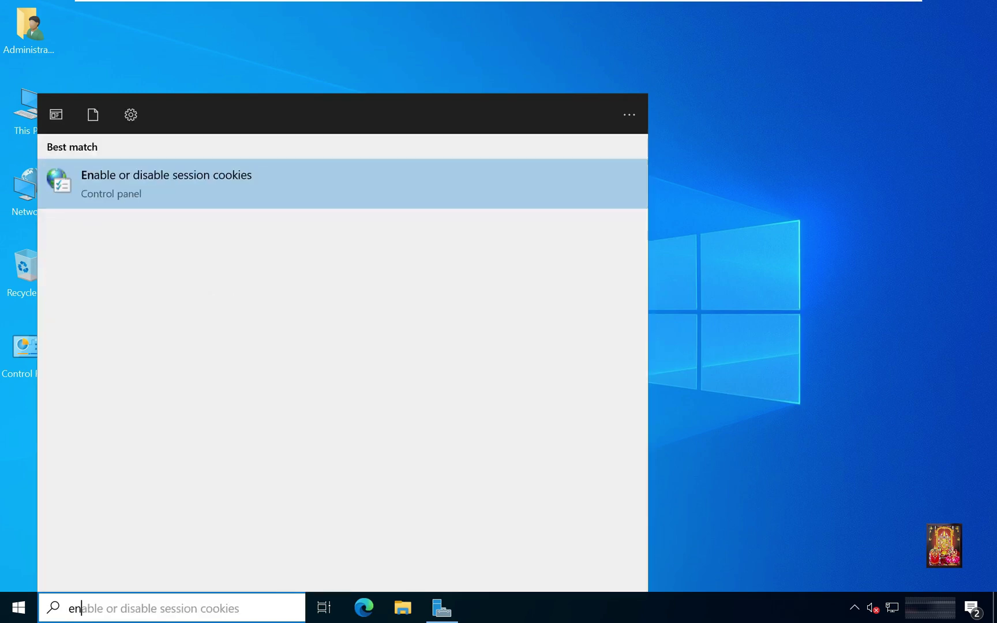
{"action": "type", "text": "vir"}
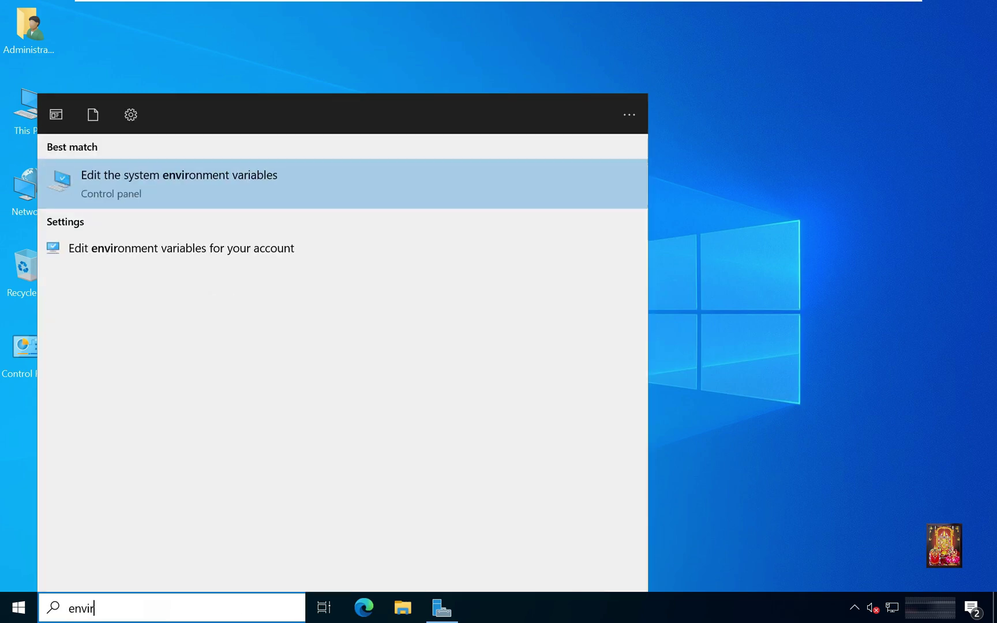
{"action": "type", "text": "o"}
{"action": "left_click", "coordinate": [195, 179]}
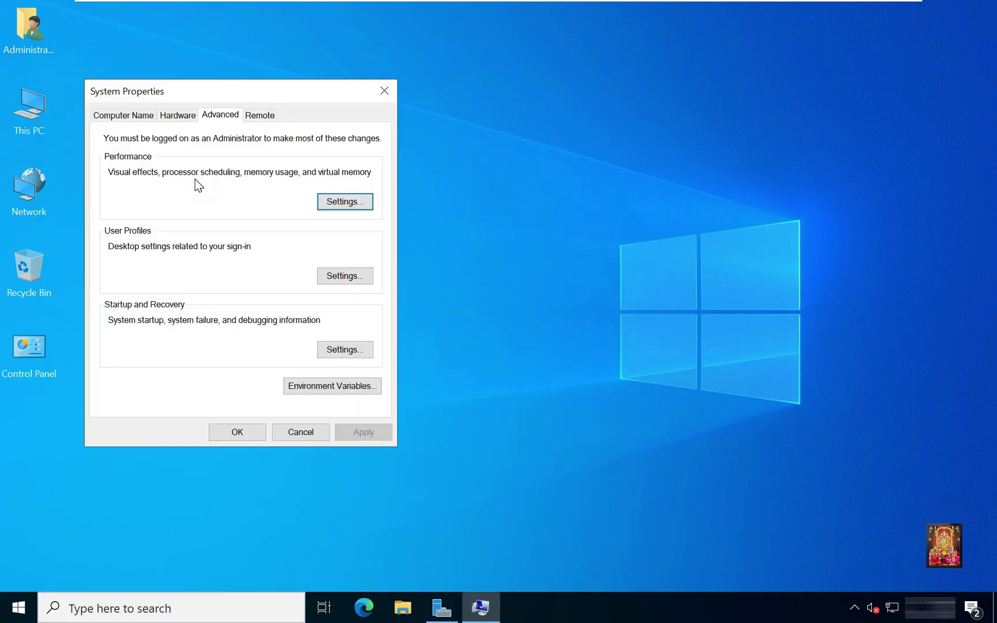
{"action": "left_click", "coordinate": [359, 391]}
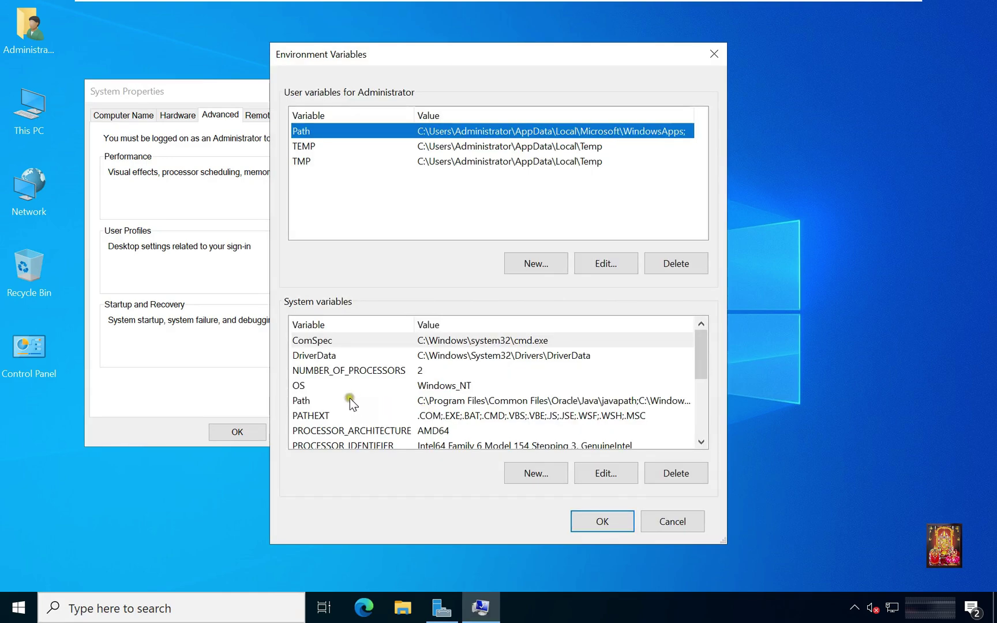
{"action": "left_click", "coordinate": [305, 405]}
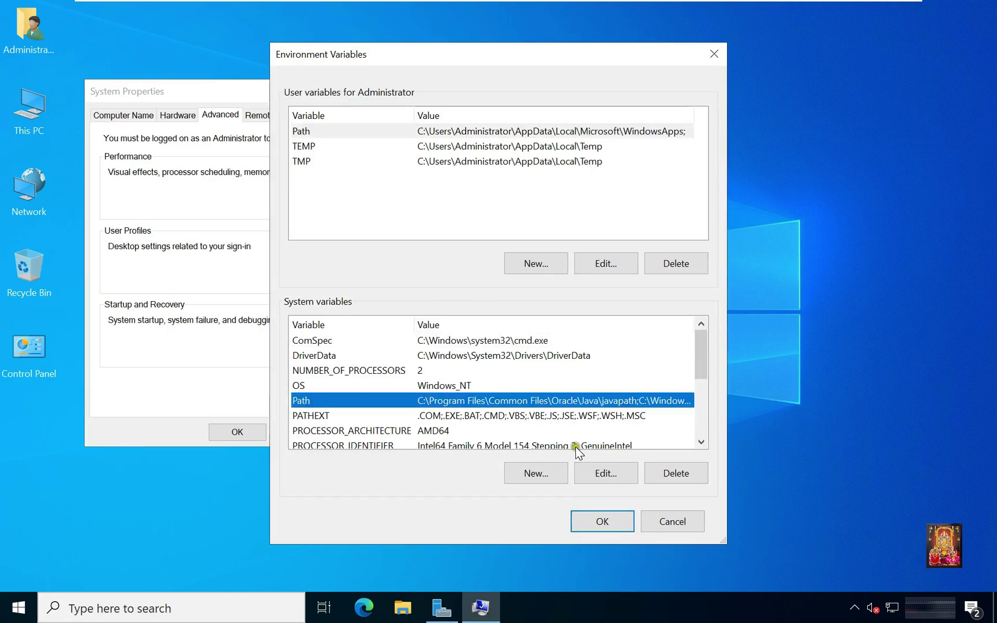
Paste C:\Program Files\Java\jdk-20\bin as a new system Path entry and save it.
{"action": "left_click", "coordinate": [619, 476]}
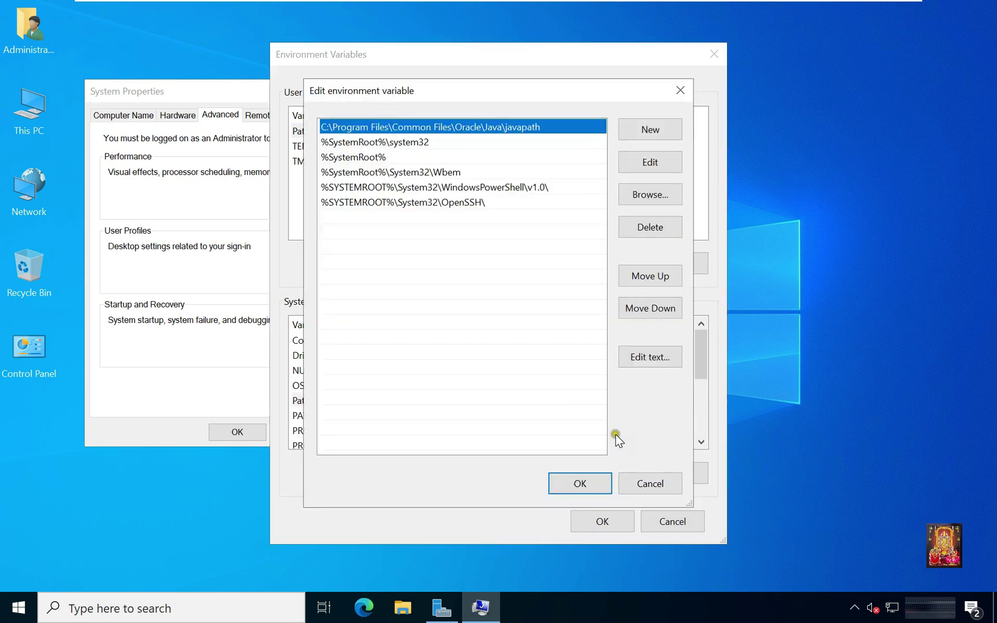
{"action": "left_click", "coordinate": [651, 131]}
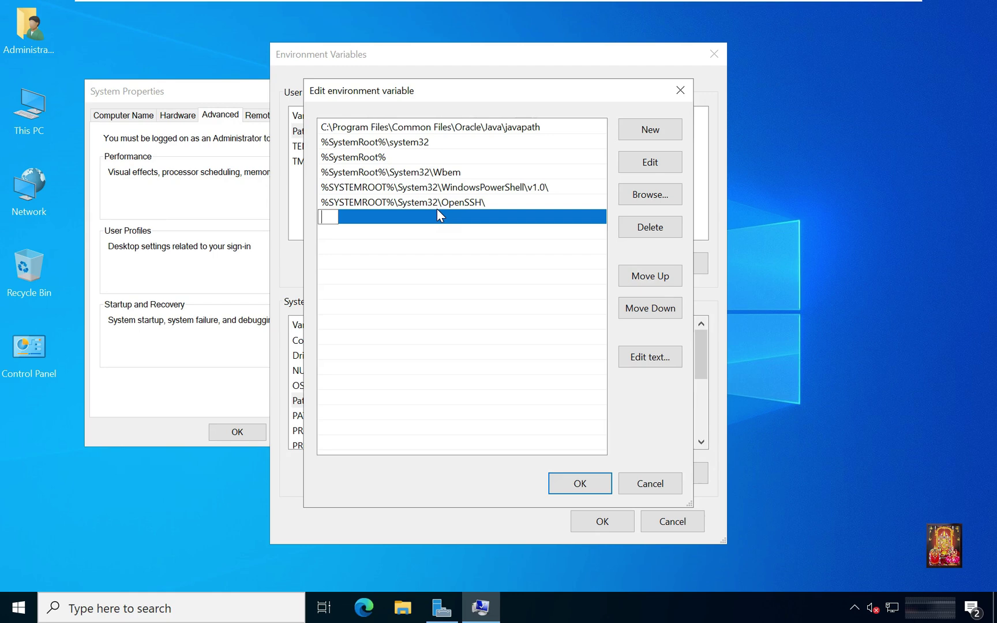
{"action": "type", "text": "C:\\Program Files\\Java\\jdk-20\\bin"}
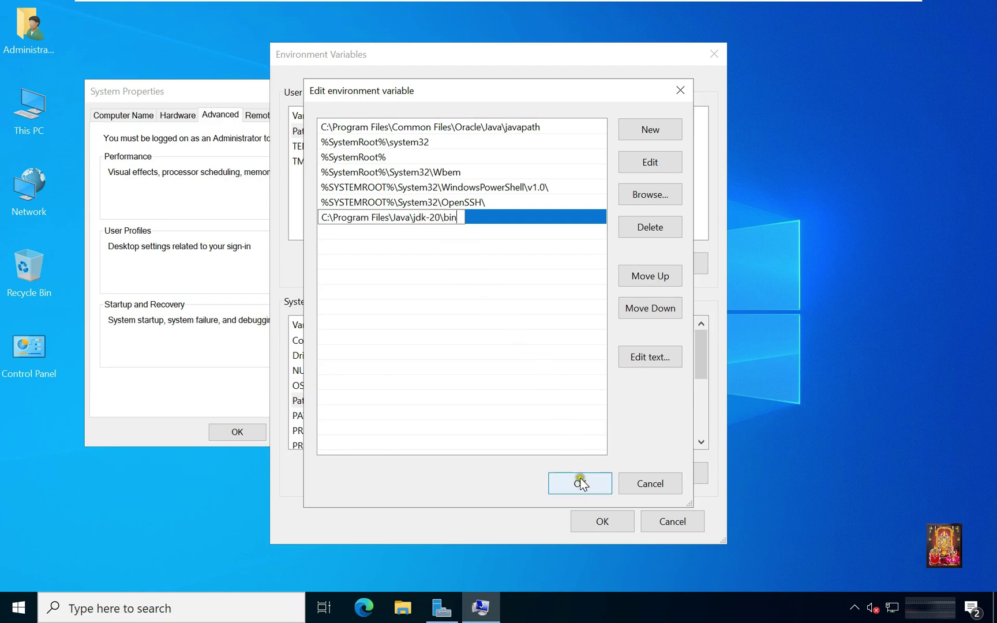
{"action": "left_click", "coordinate": [520, 387]}
{"action": "left_click", "coordinate": [554, 474]}
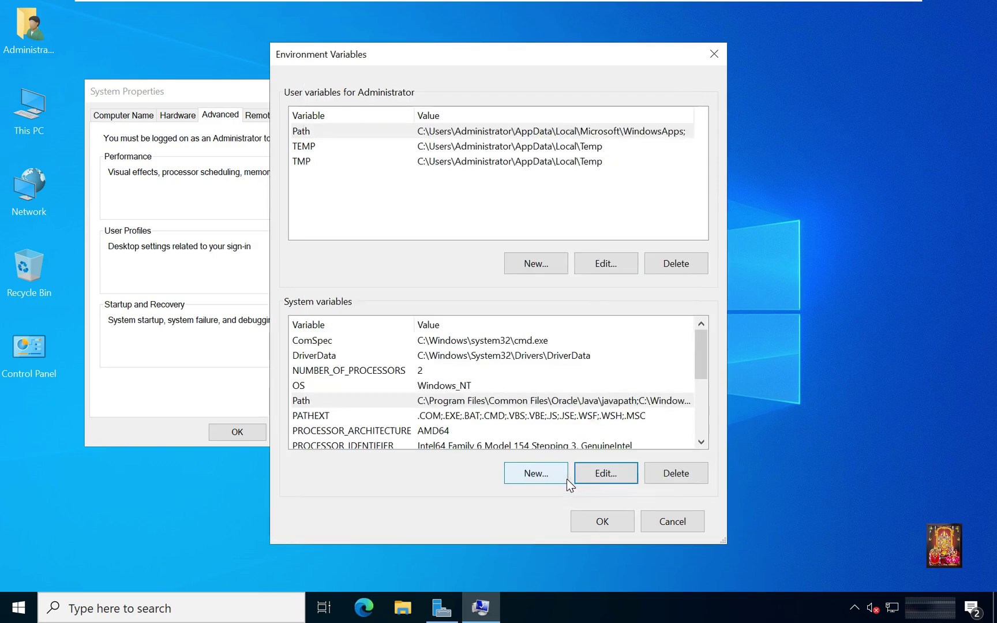
Start a new system variable and set its value to the pasted path trimmed to C:\Program Files\Java\jdk-20.
{"action": "left_click", "coordinate": [536, 474]}
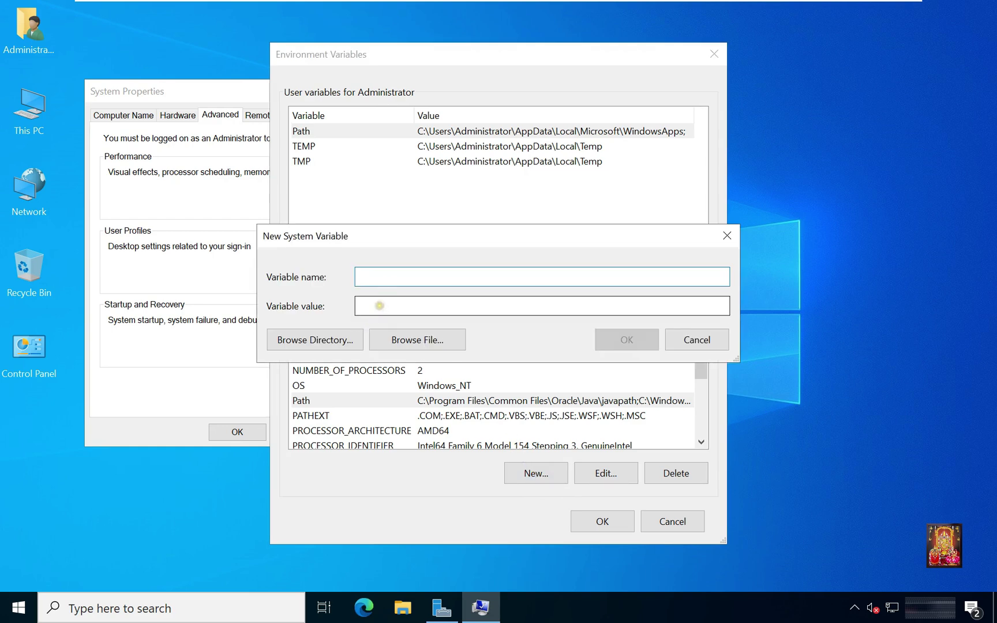
{"action": "left_click", "coordinate": [379, 306]}
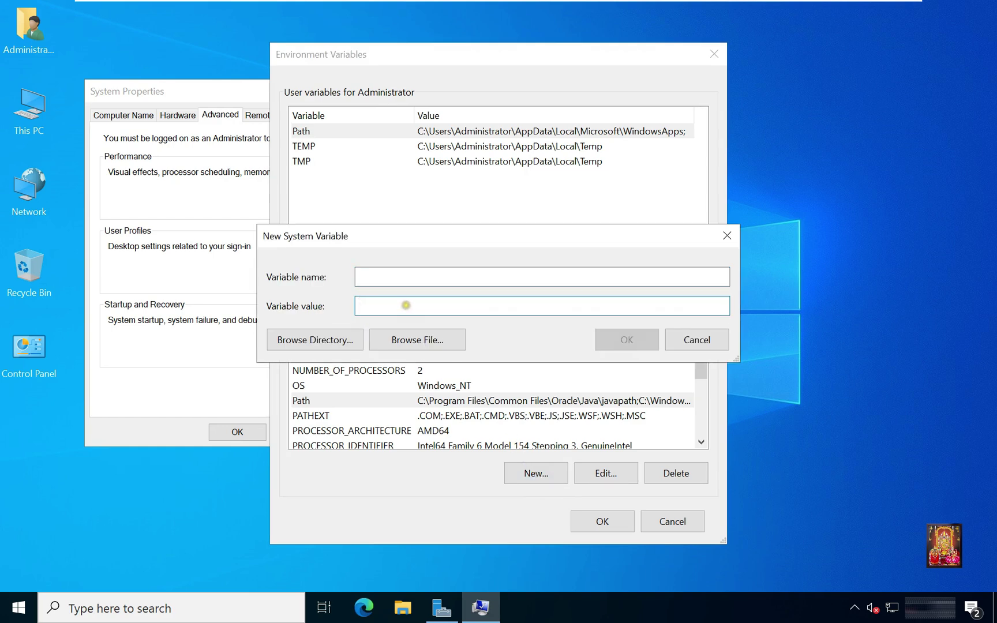
{"action": "type", "text": "C:\\Program Files\\Java\\jdk-20\\bin"}
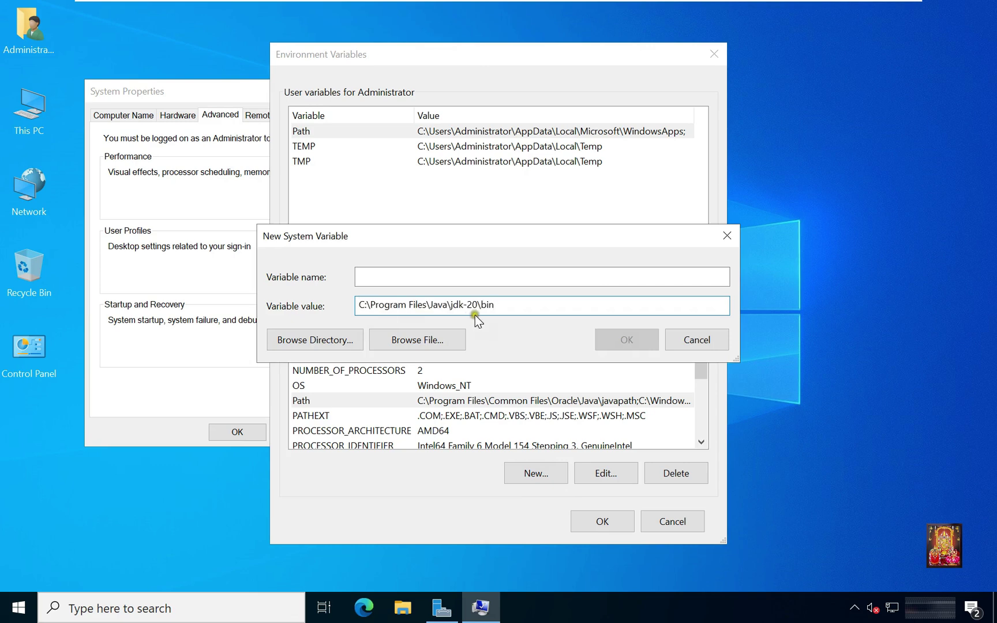
{"action": "double_click", "coordinate": [481, 305]}
{"action": "key", "text": "ctrl+c"}
{"action": "key", "text": "ctrl+a"}
{"action": "key", "text": "BackSpace"}
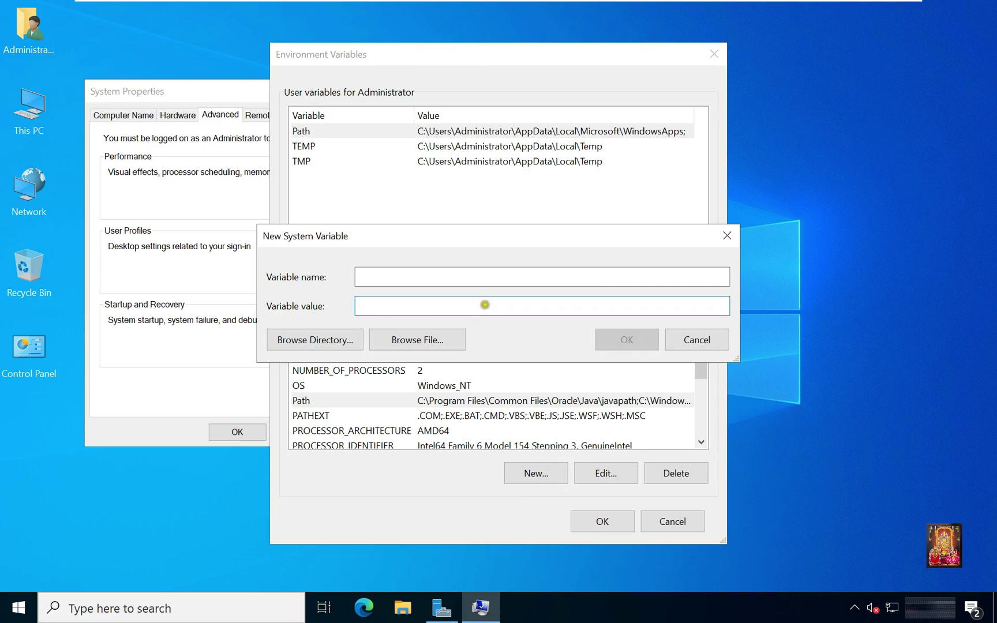
{"action": "key", "text": "ctrl+v"}
{"action": "key", "text": "shift+Left"}
{"action": "key", "text": "shift+Left"}
{"action": "key", "text": "shift+Left"}
{"action": "key", "text": "BackSpace"}
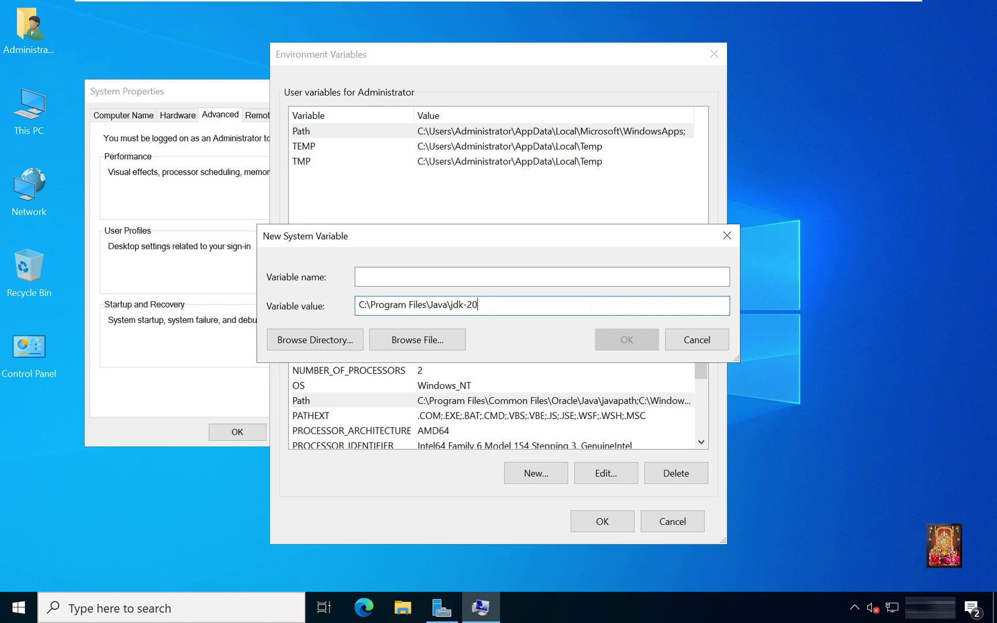
Name the variable JAVA_HOME, save it and confirm the Environment Variables list.
{"action": "left_click", "coordinate": [405, 277]}
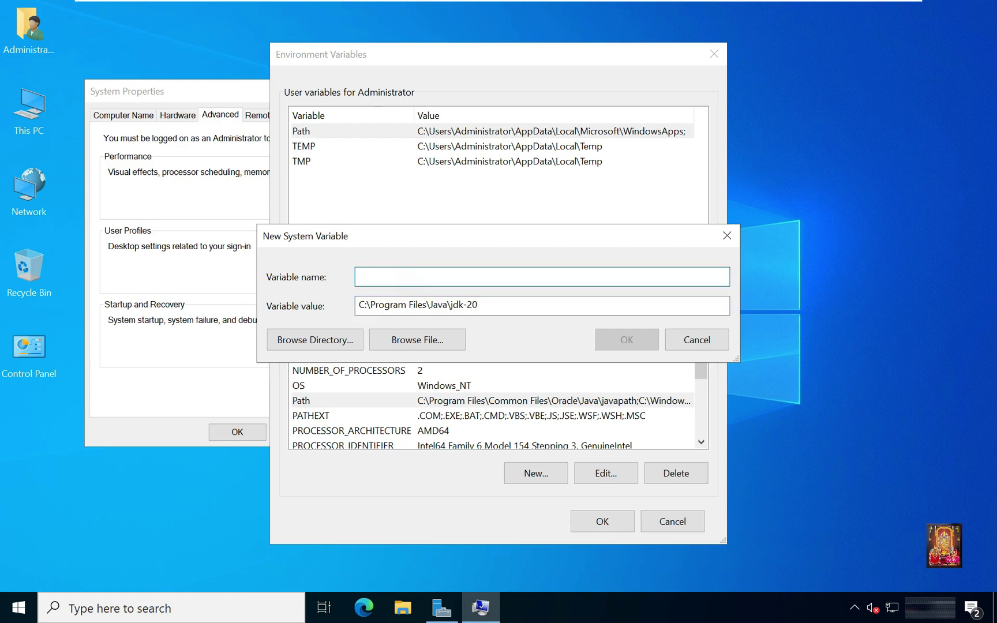
{"action": "type", "text": "JAVA"}
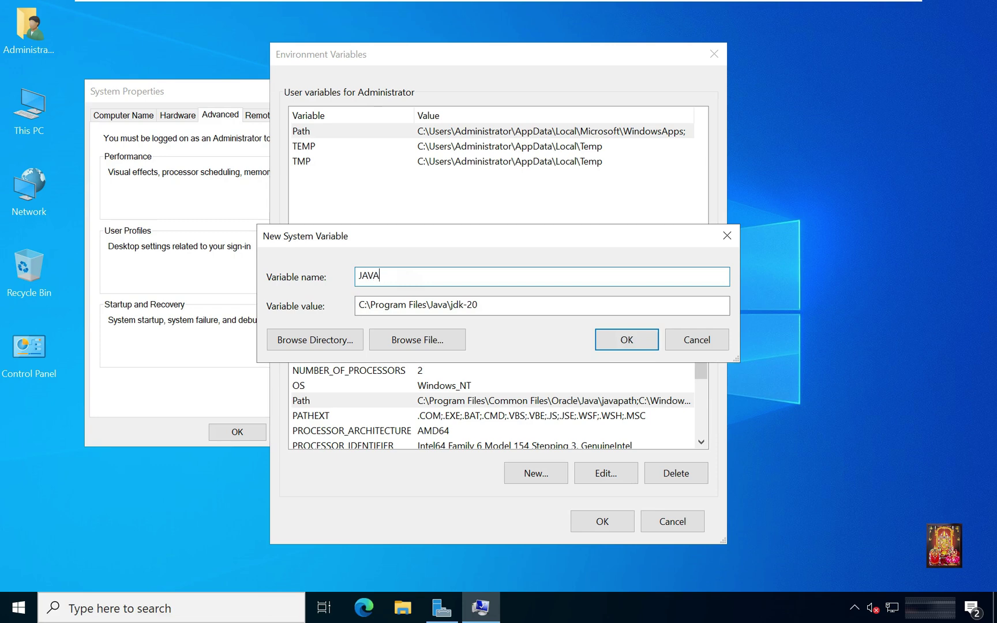
{"action": "type", "text": "_H"}
{"action": "type", "text": "OME"}
{"action": "left_click", "coordinate": [629, 343]}
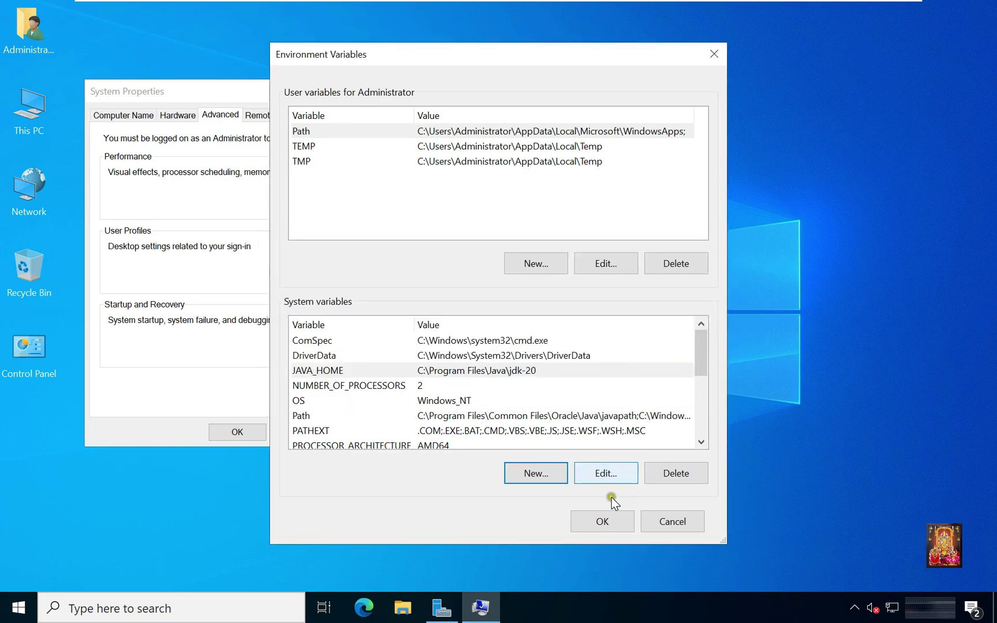
{"action": "left_click", "coordinate": [594, 524]}
Close System Properties and launch Command Prompt via a taskbar search for CMD.
{"action": "left_click", "coordinate": [251, 438]}
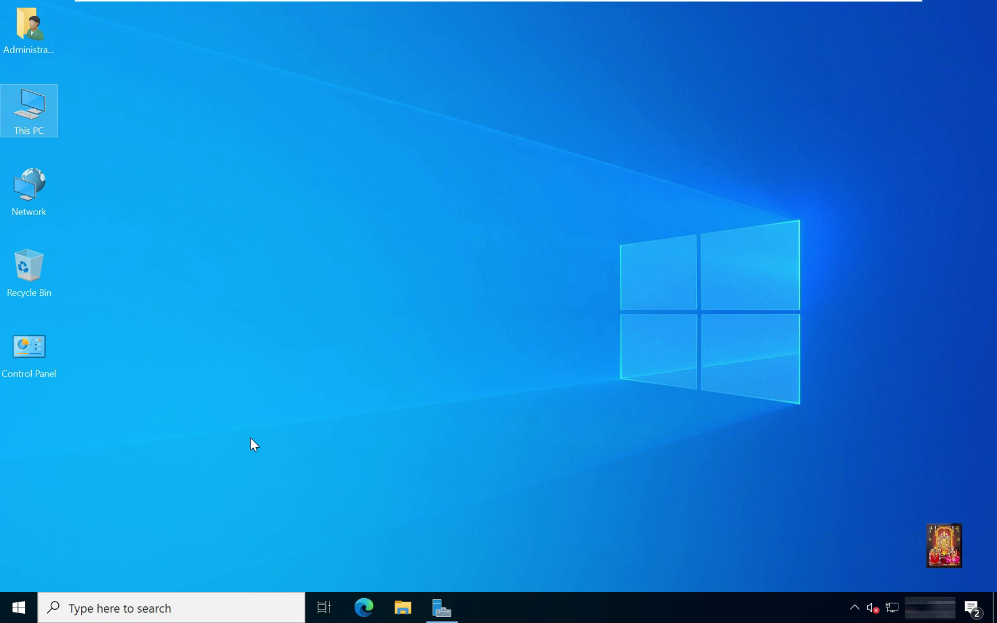
{"action": "left_click", "coordinate": [122, 606]}
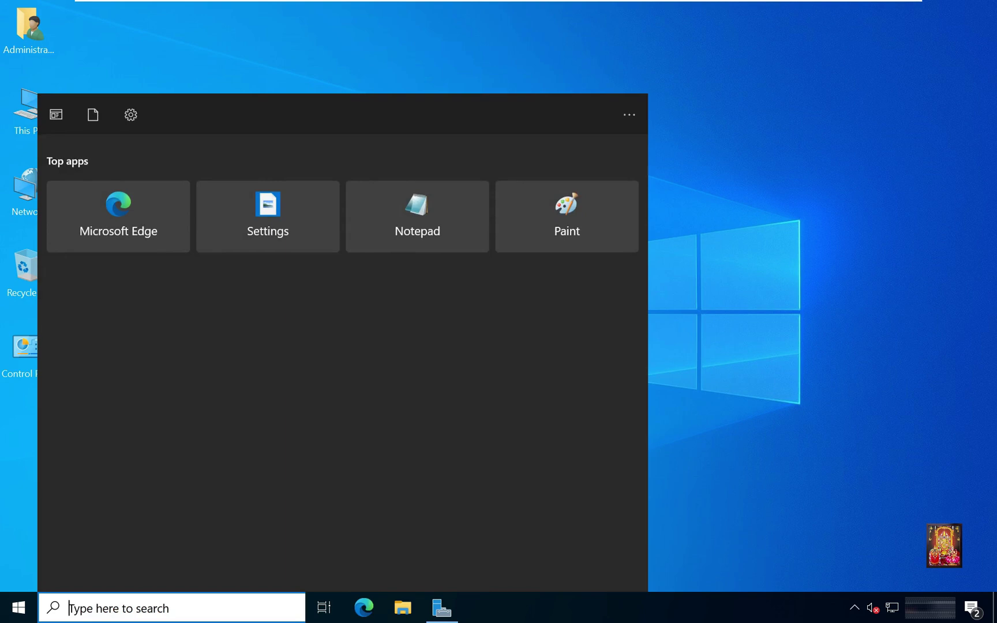
{"action": "type", "text": "CMD"}
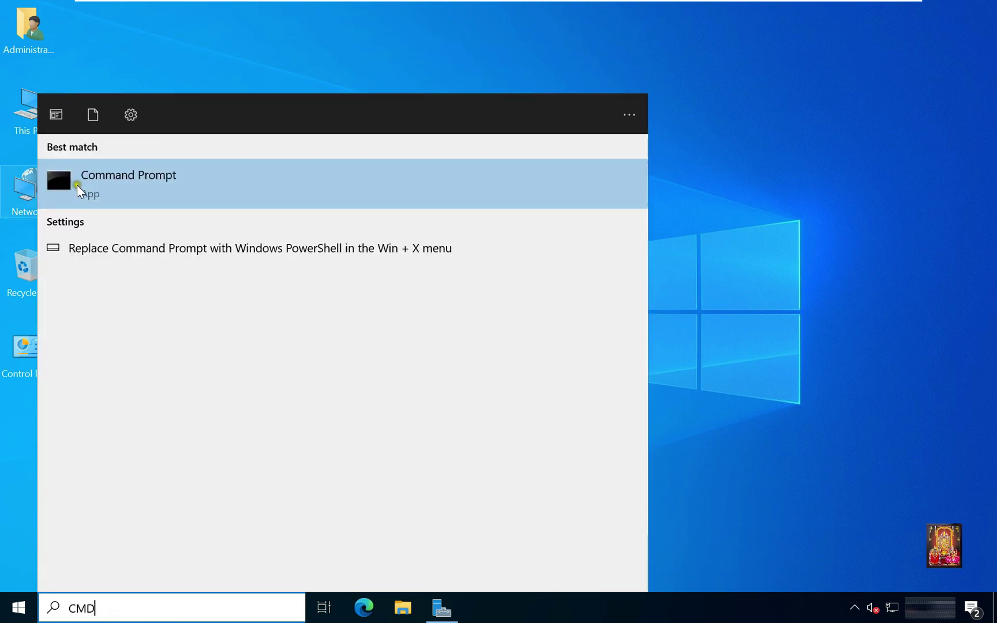
{"action": "left_click", "coordinate": [106, 184]}
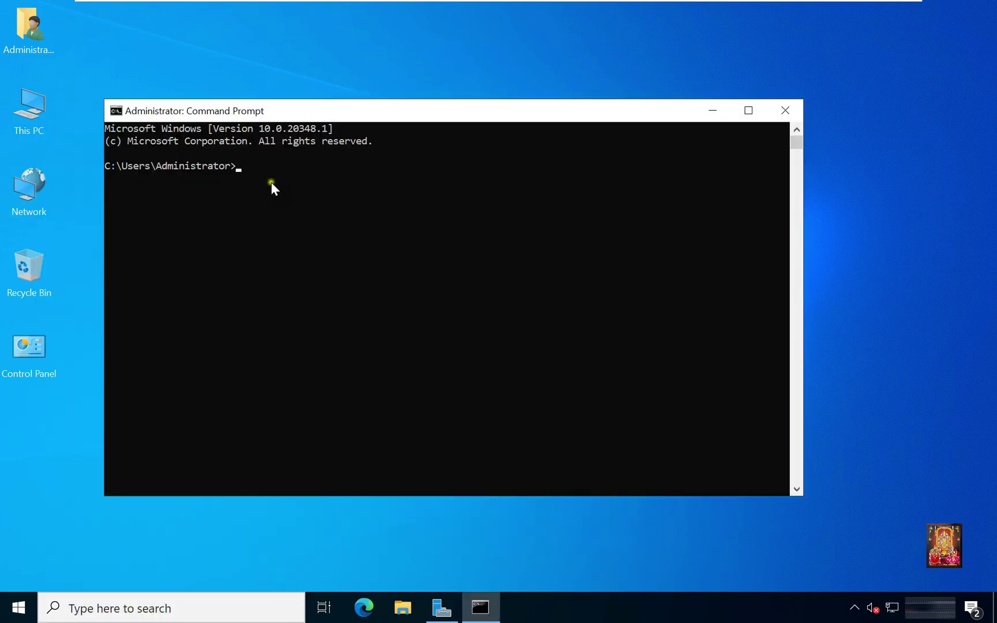
{"action": "type", "text": "java --ve"}
{"action": "type", "text": "rsion"}
Run java --version, confirming Java 20.0.1 is reported, then close Command Prompt.
{"action": "key", "text": "Return"}
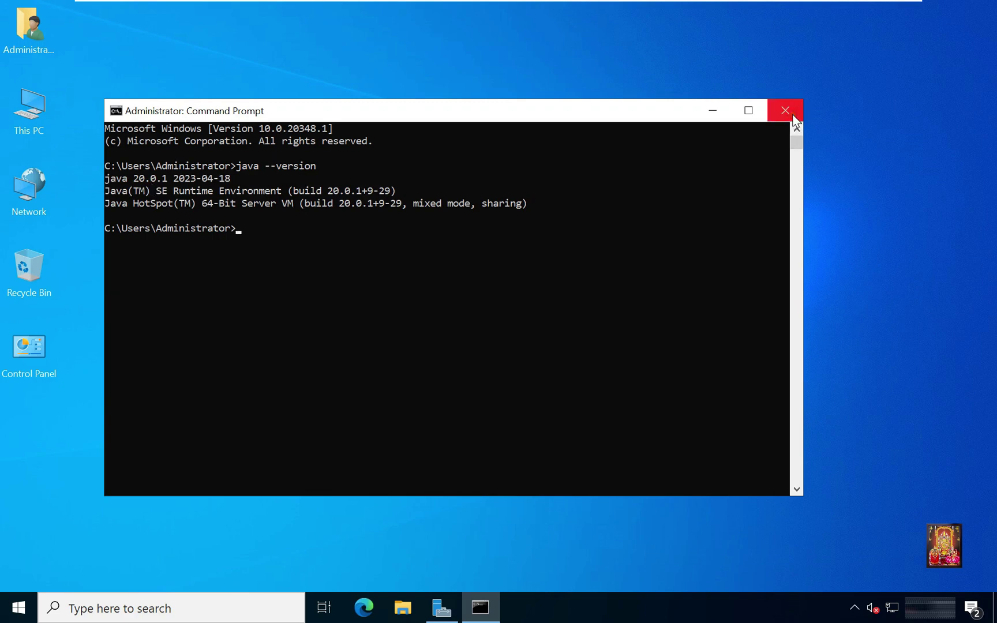
{"action": "left_click", "coordinate": [785, 111]}
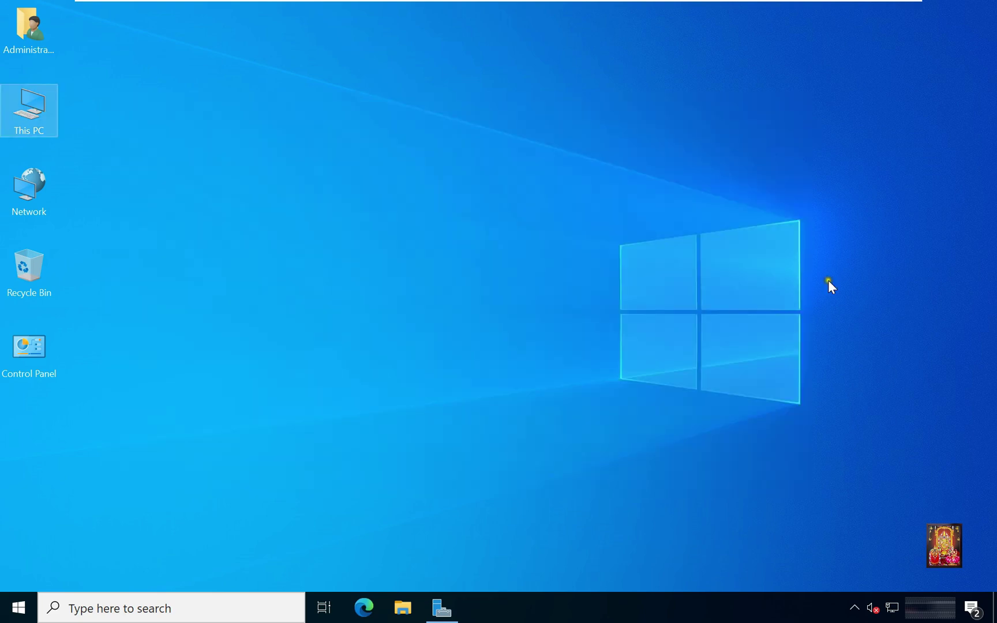